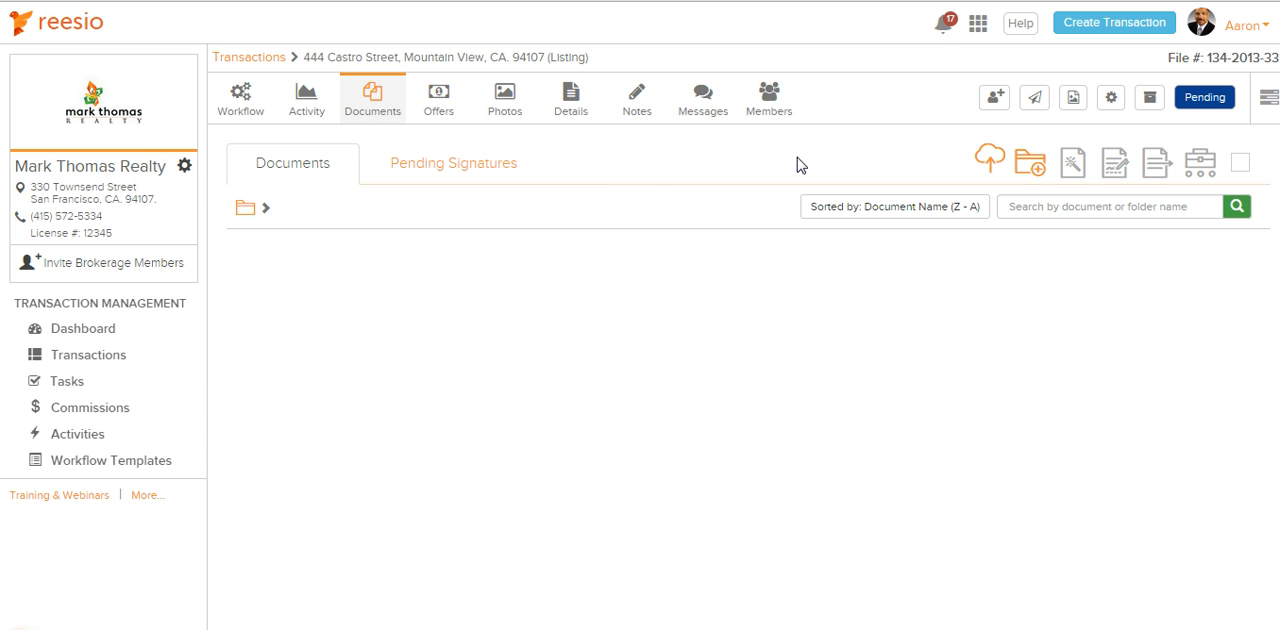
Upload the PDFs Earthquake Hazards Report and Residential Safety Guides from the Demo documents folder to the transaction's documents
click(989, 158)
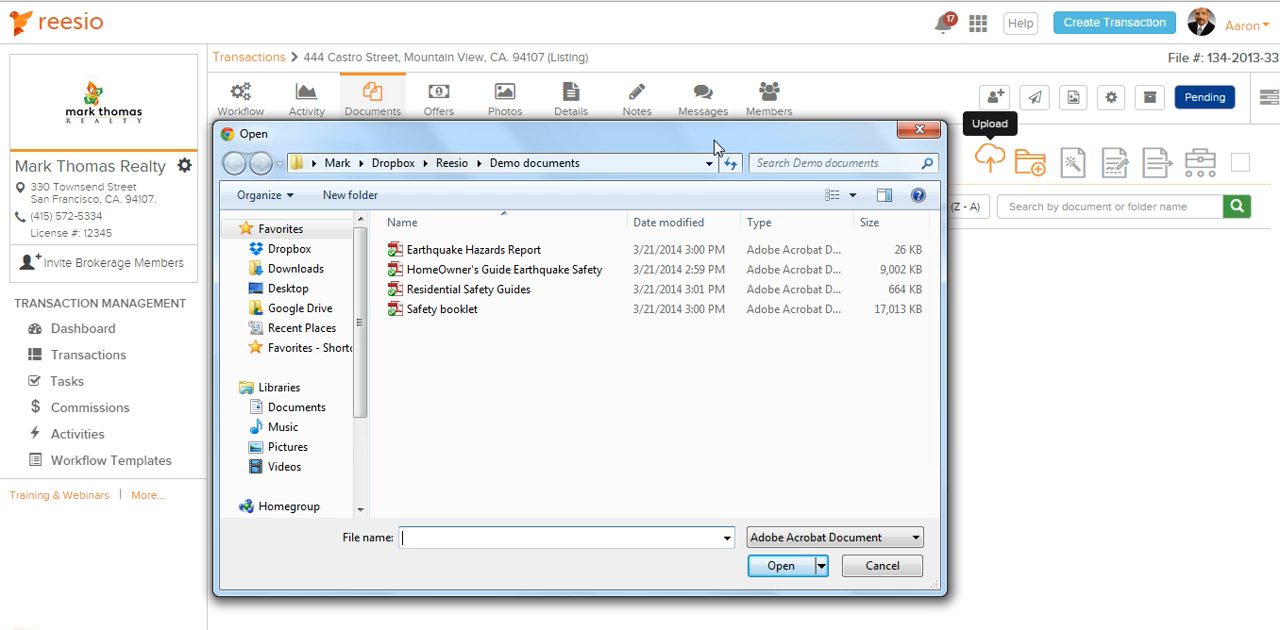
click(557, 250)
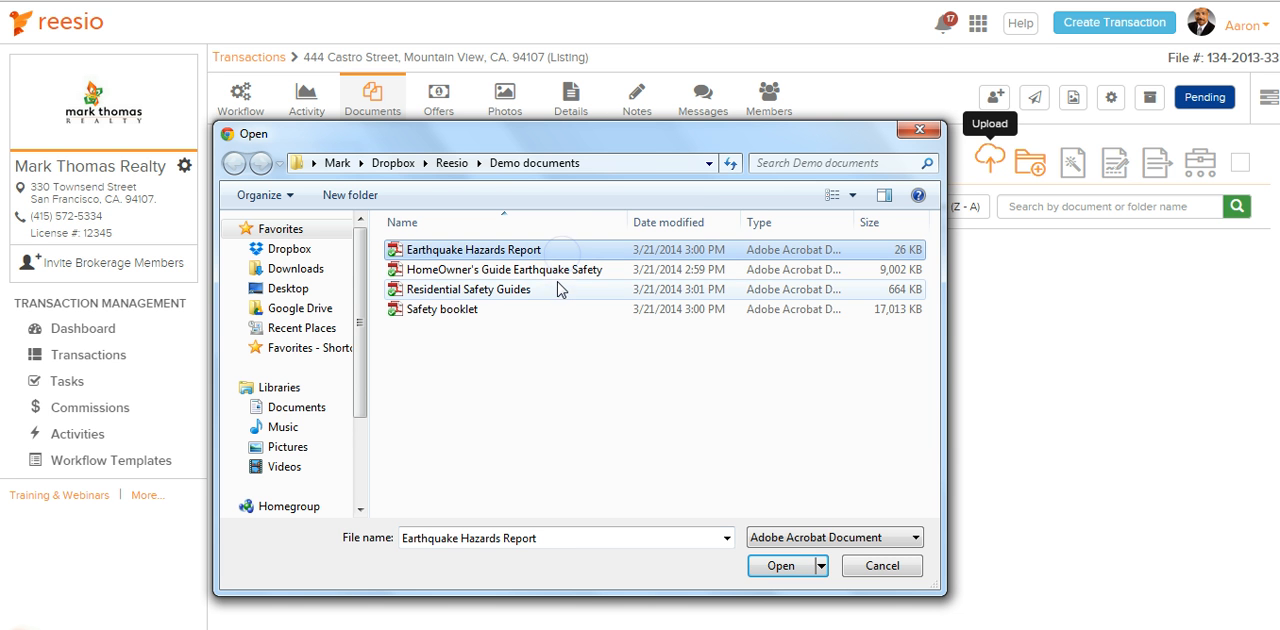
shift+click(557, 290)
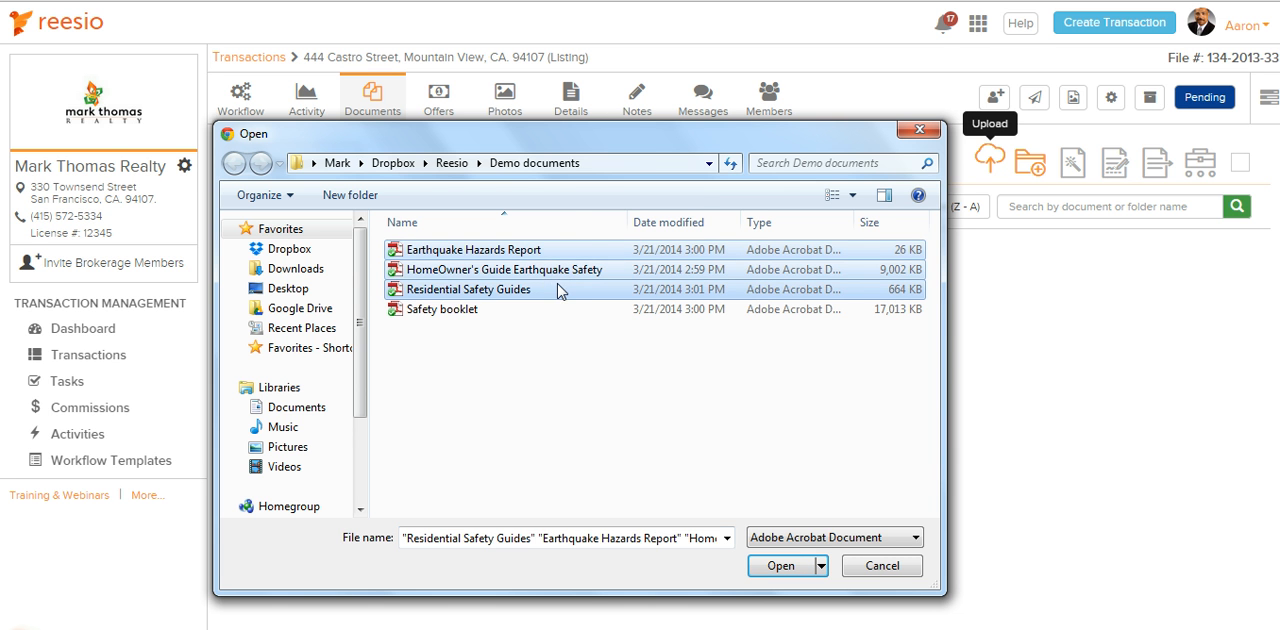
click(557, 270)
click(557, 250)
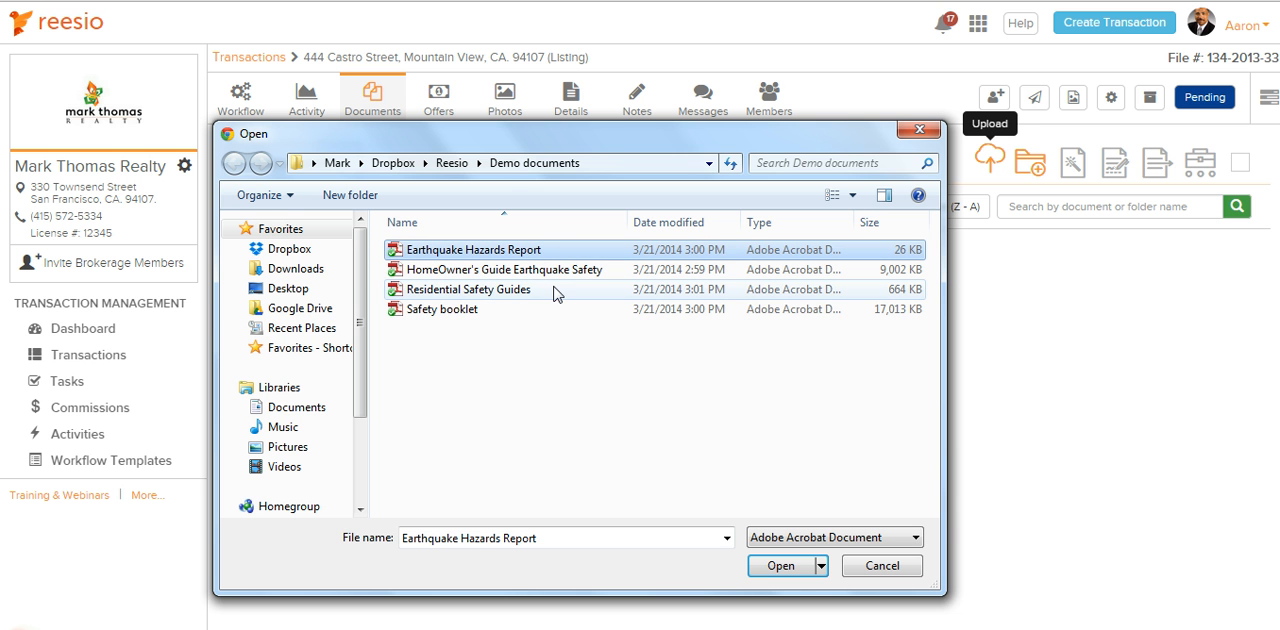
ctrl+click(554, 290)
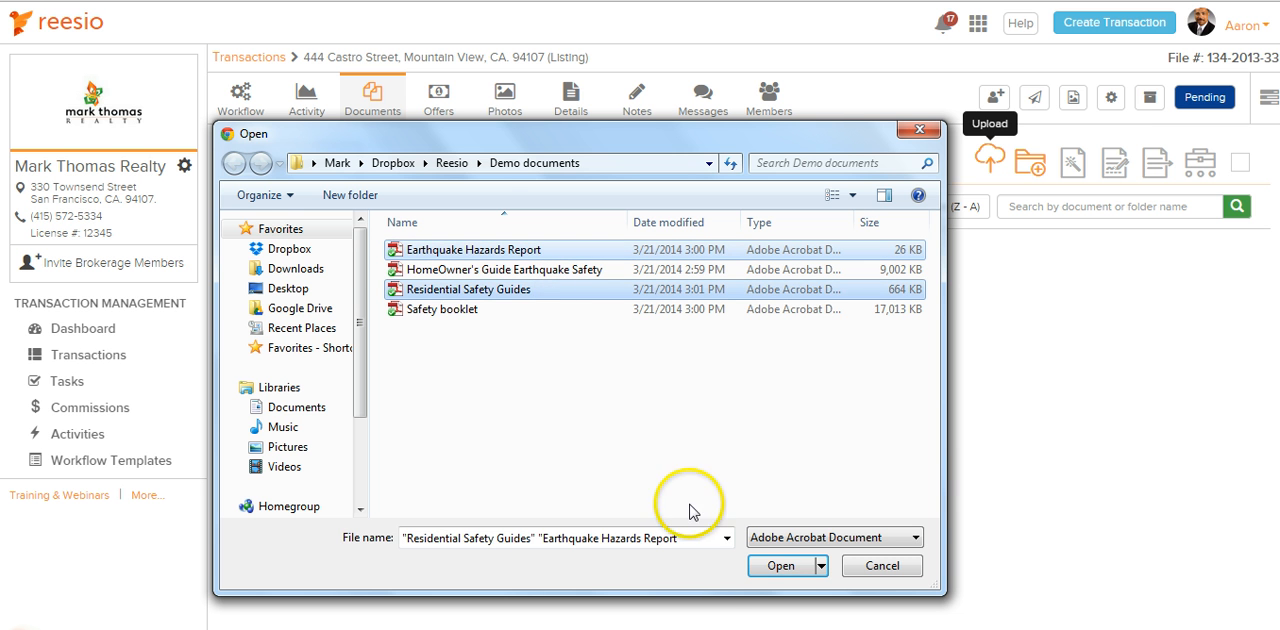
click(779, 566)
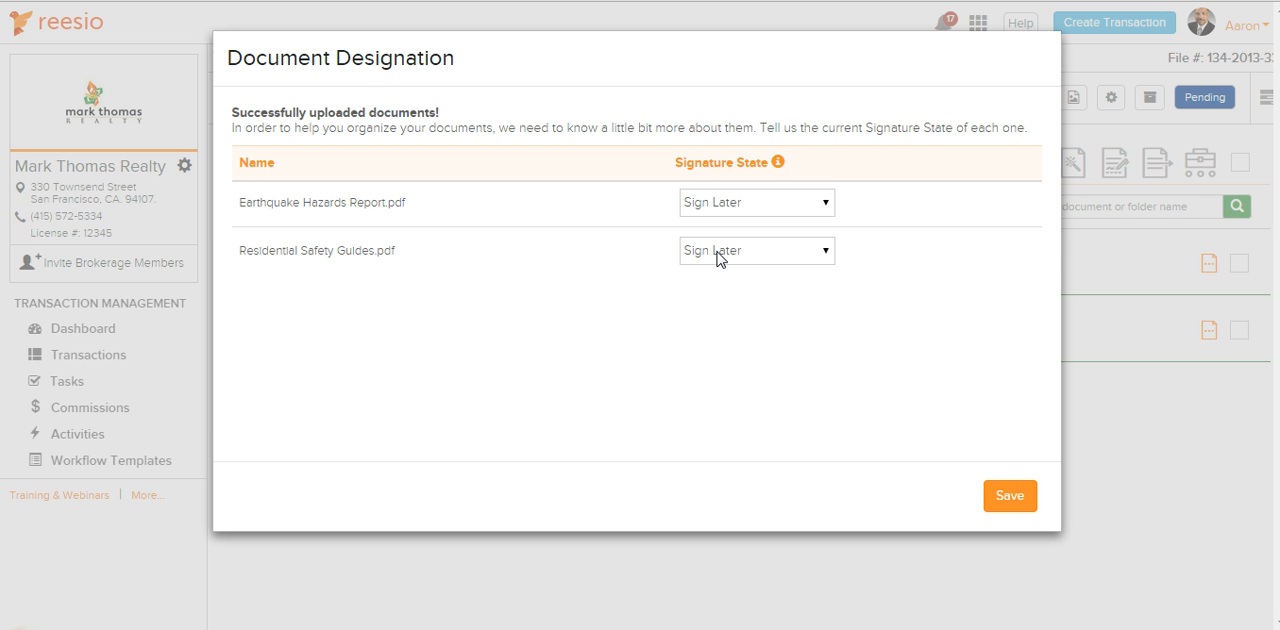
Keep the signature state Sign Later for both uploaded PDFs and save the document designation
click(599, 253)
click(747, 208)
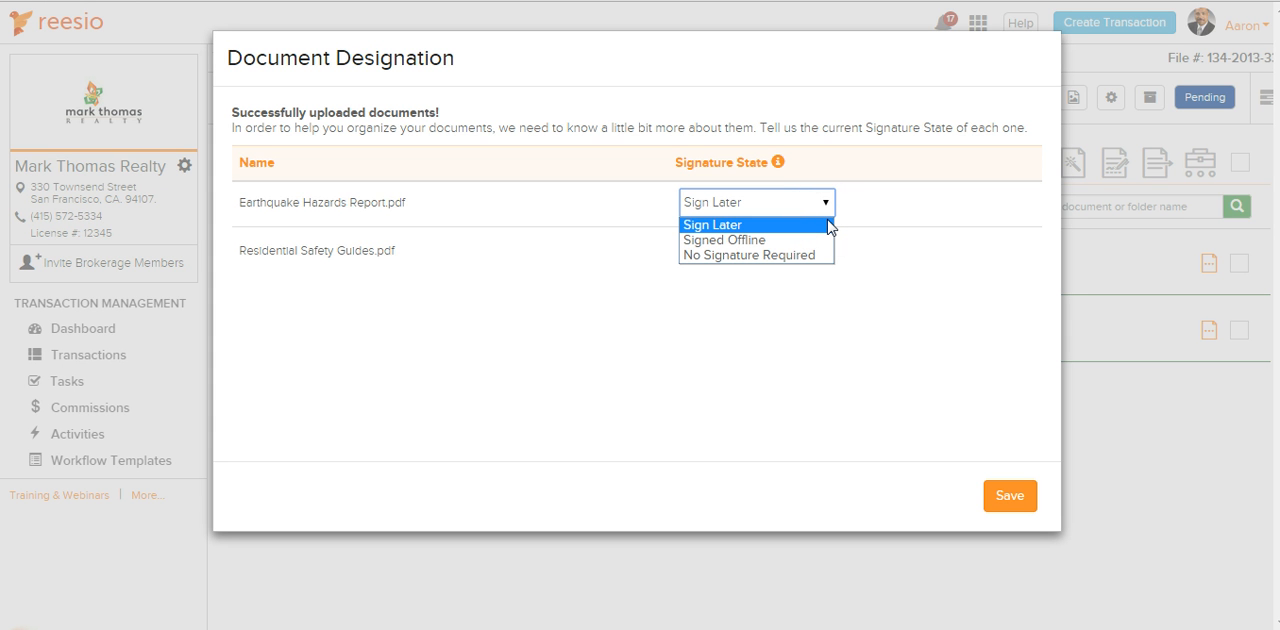
click(828, 225)
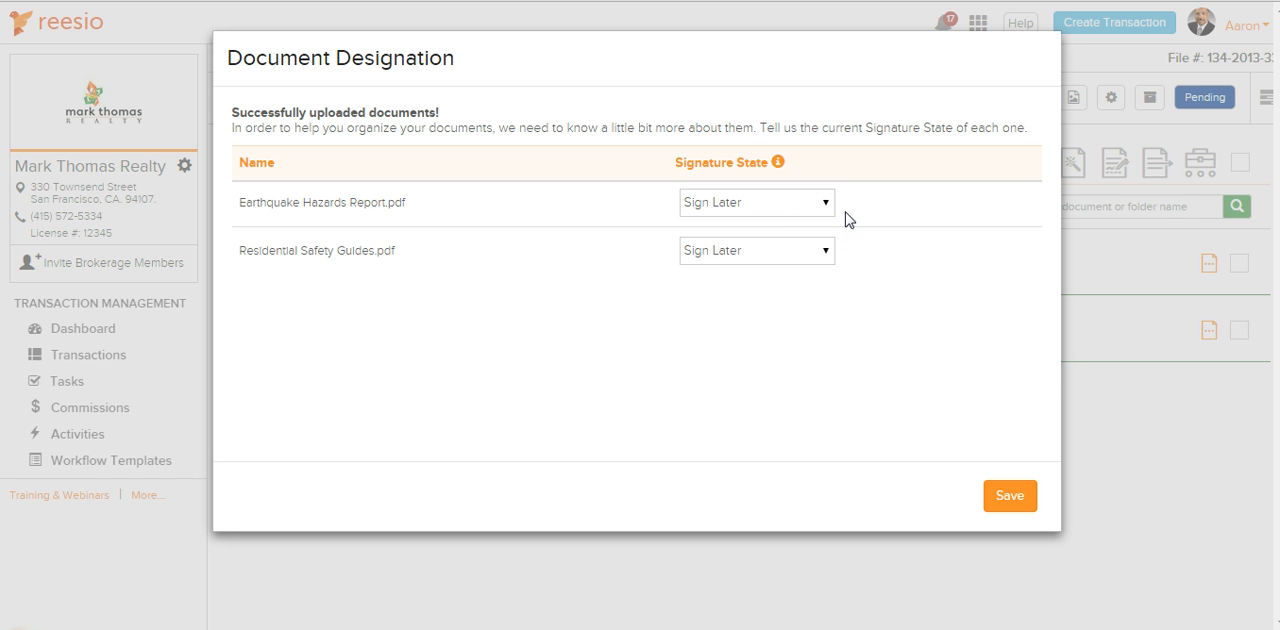
click(1008, 497)
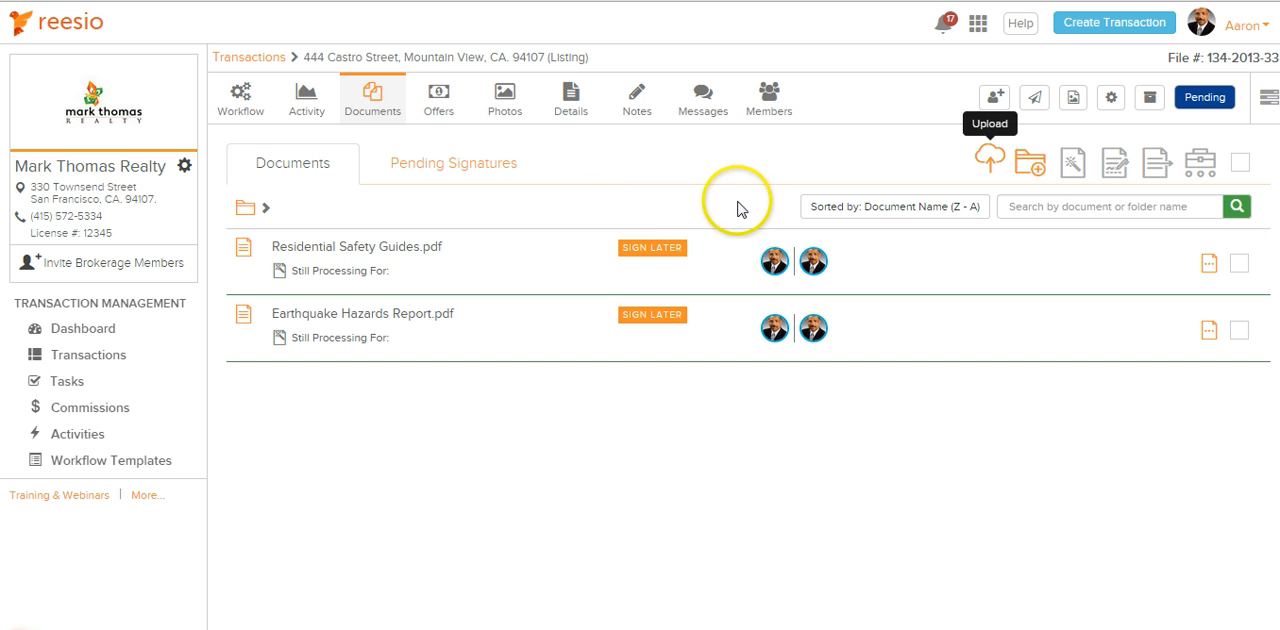
Check who uploaded Residential Safety Guides.pdf and who it is shared with
mouse_move(773, 262)
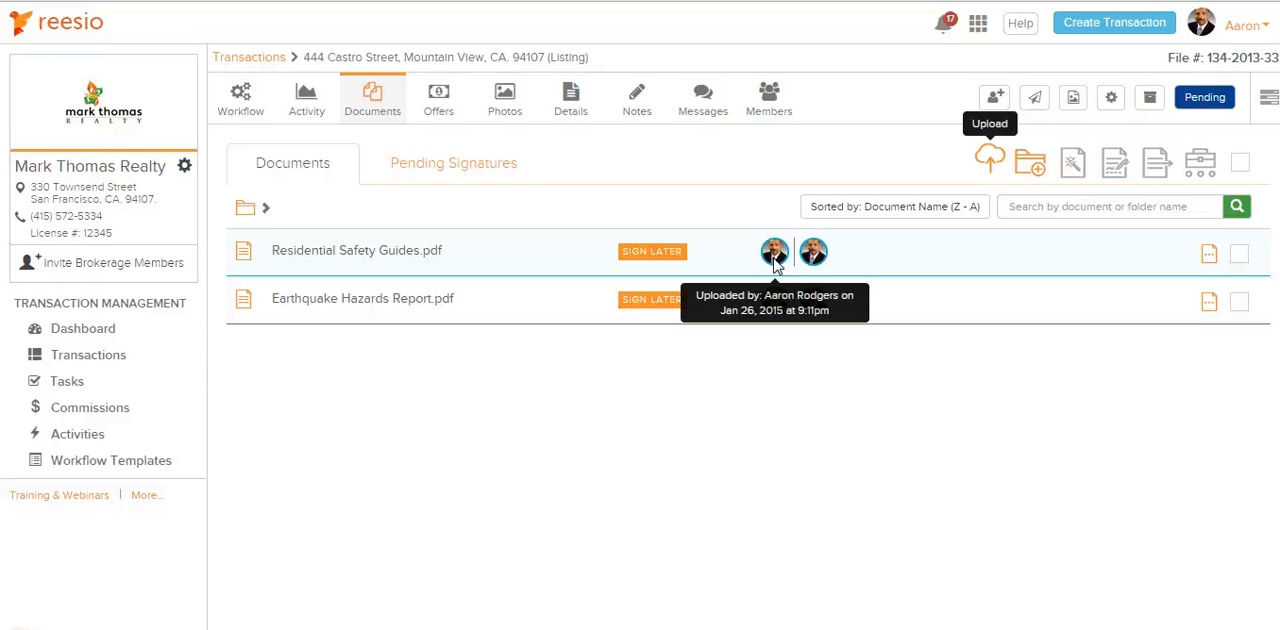
click(776, 258)
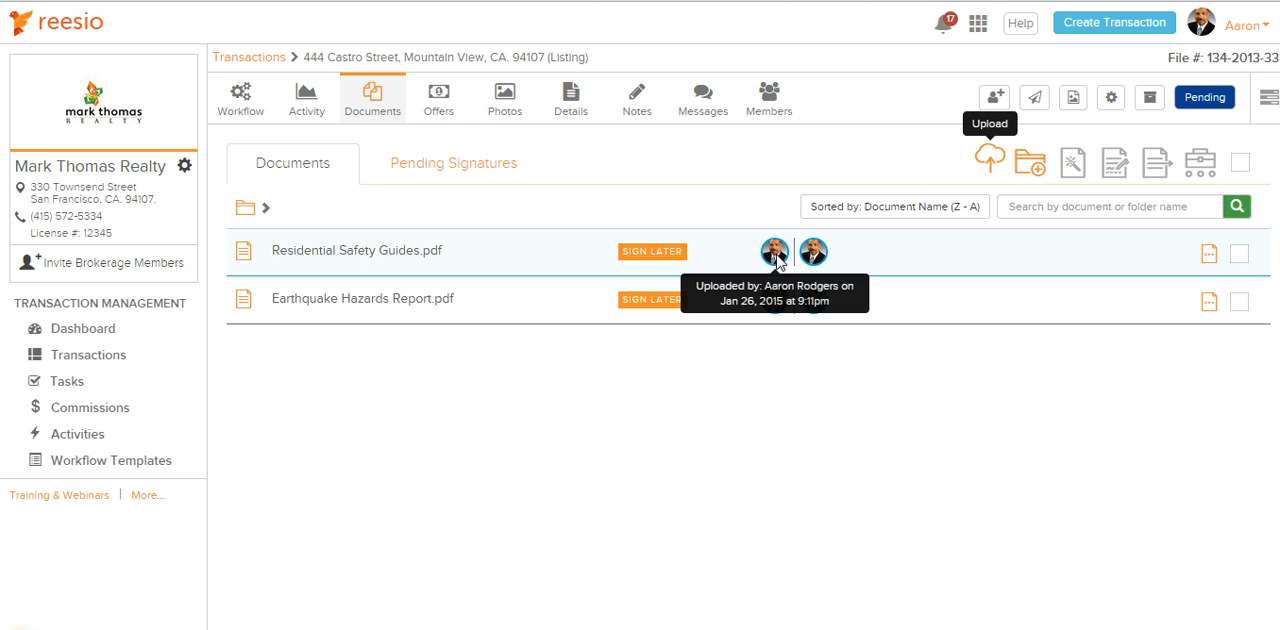
click(100, 576)
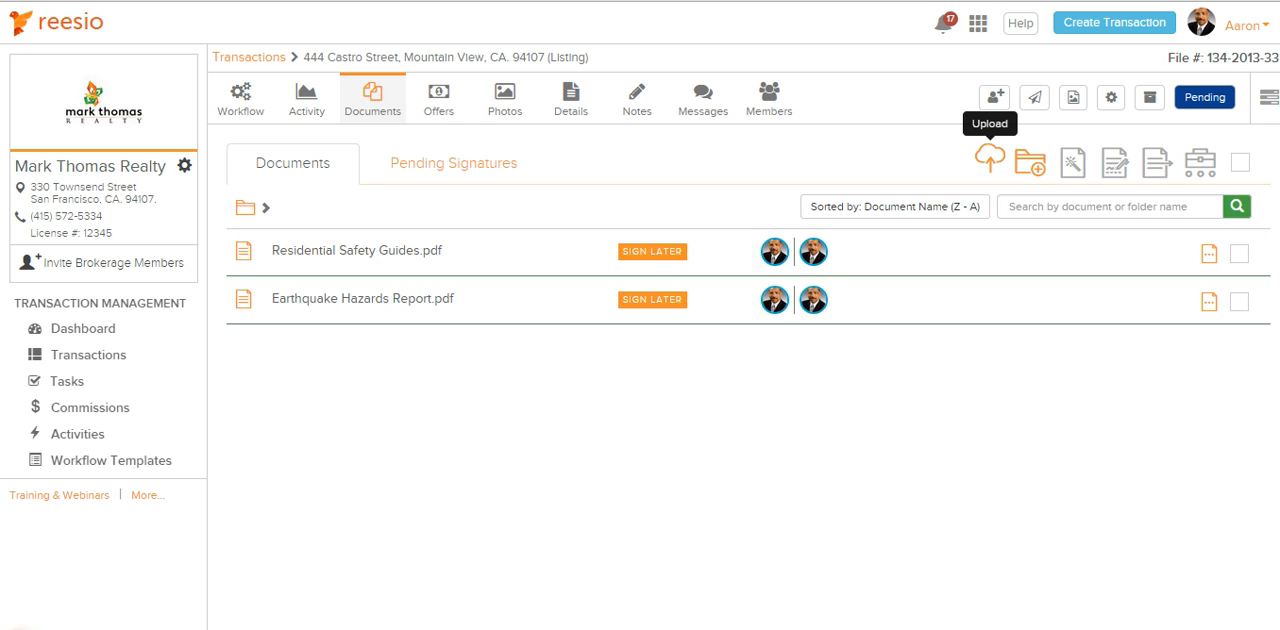
click(797, 258)
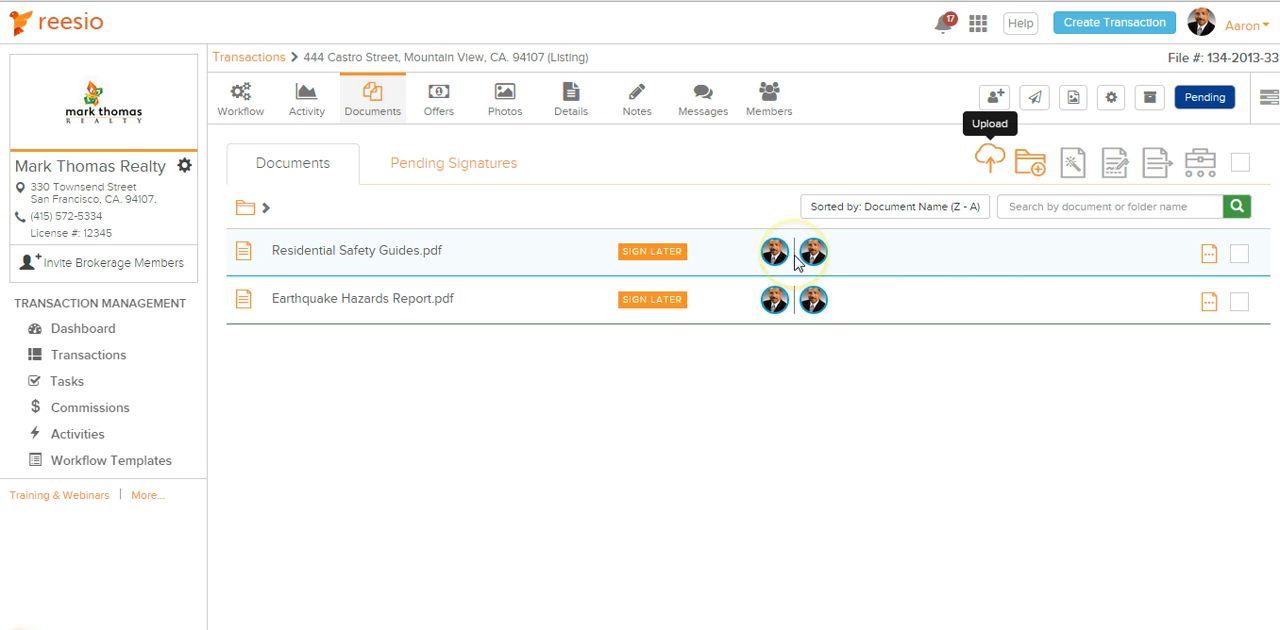
click(811, 256)
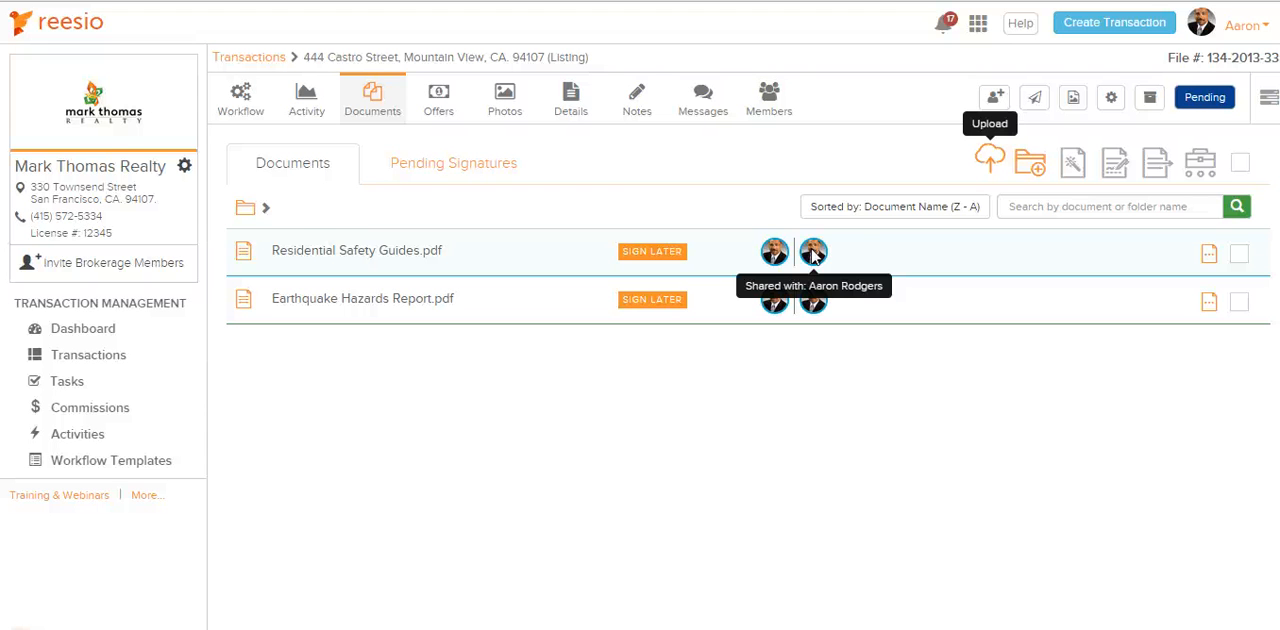
click(818, 254)
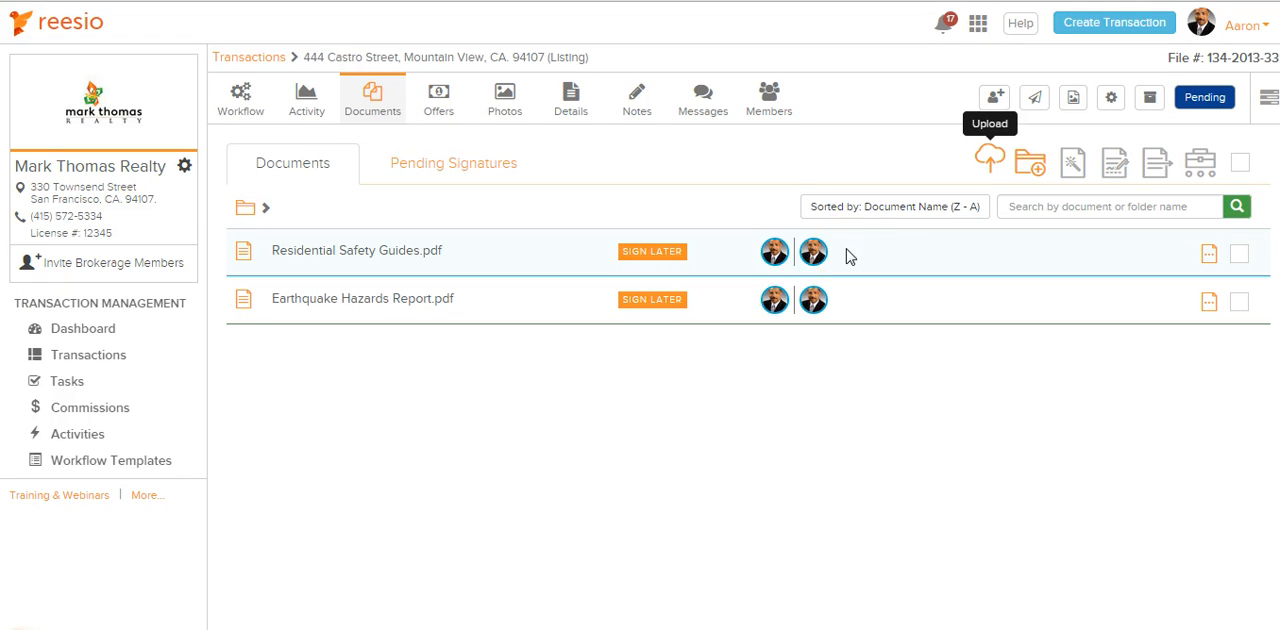
click(847, 259)
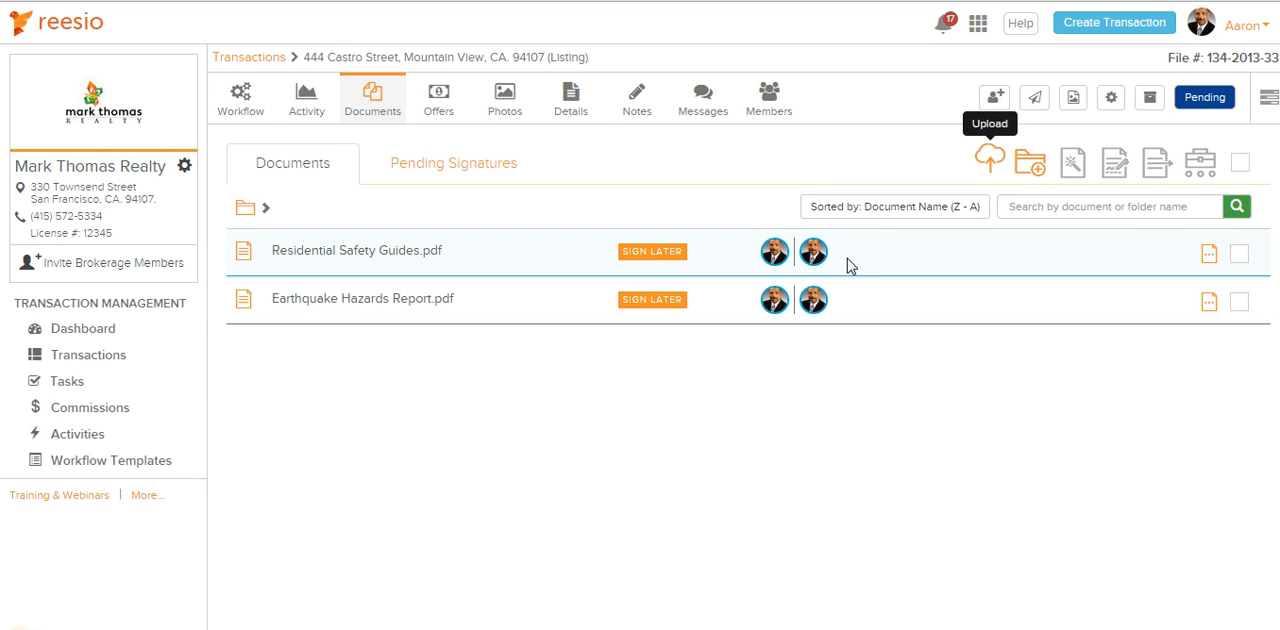
Select both documents and set their visibility to Private in the sharing permissions
click(1240, 256)
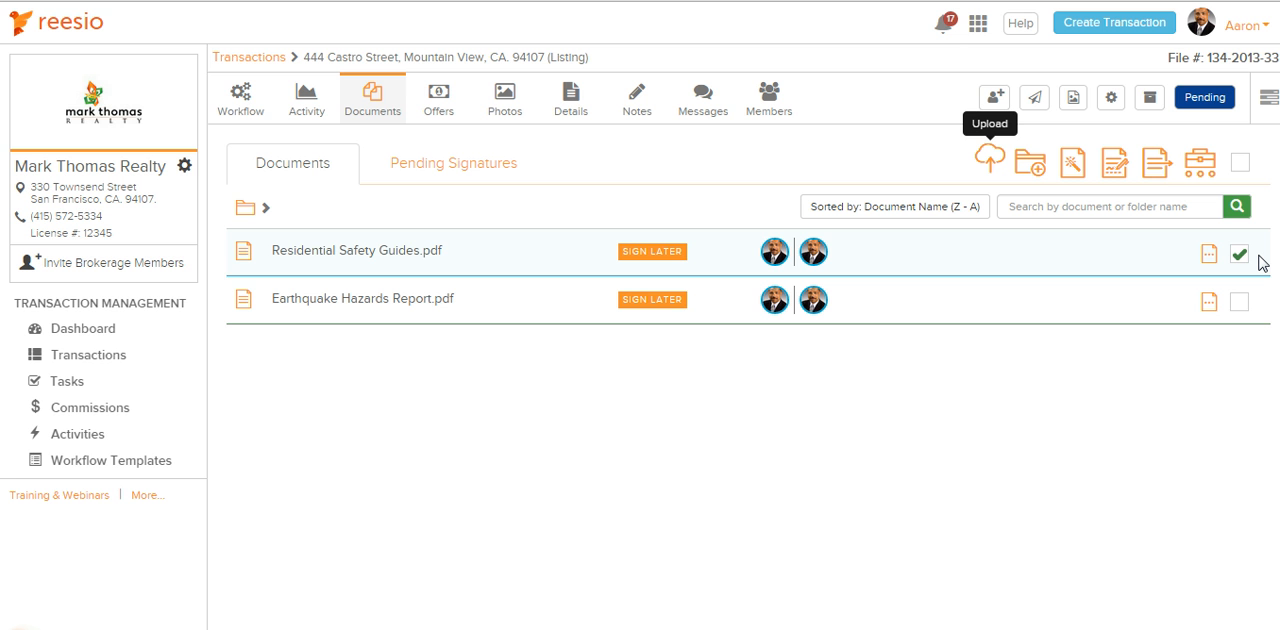
click(1240, 302)
click(1240, 304)
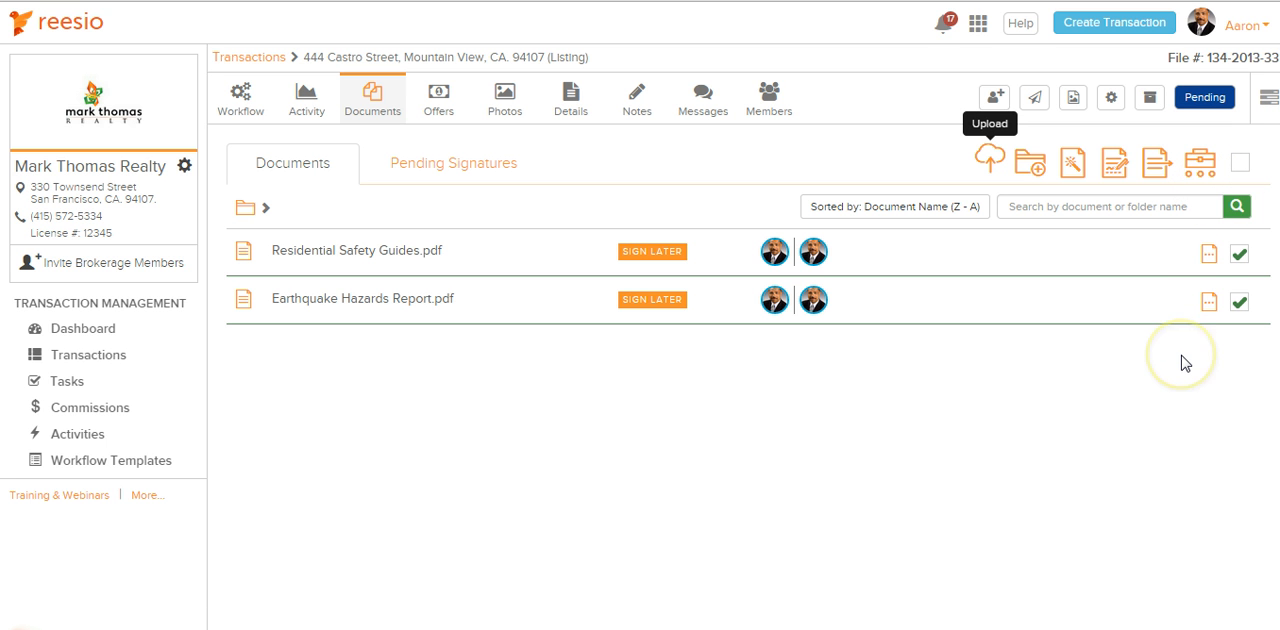
click(1157, 168)
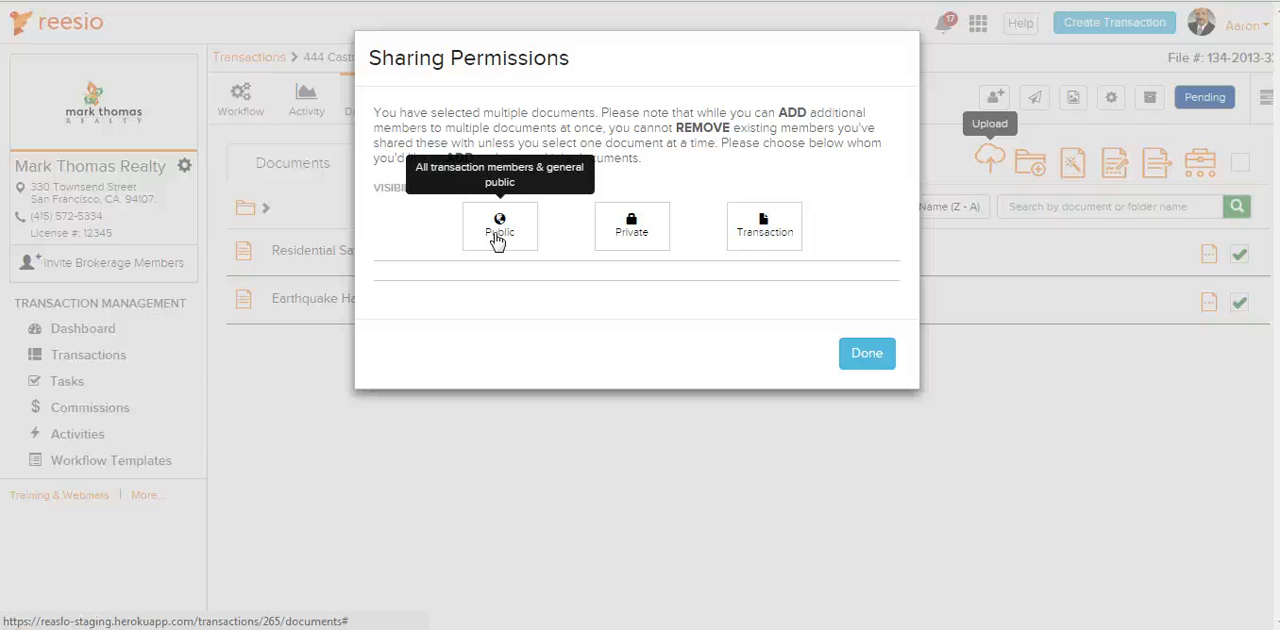
click(499, 232)
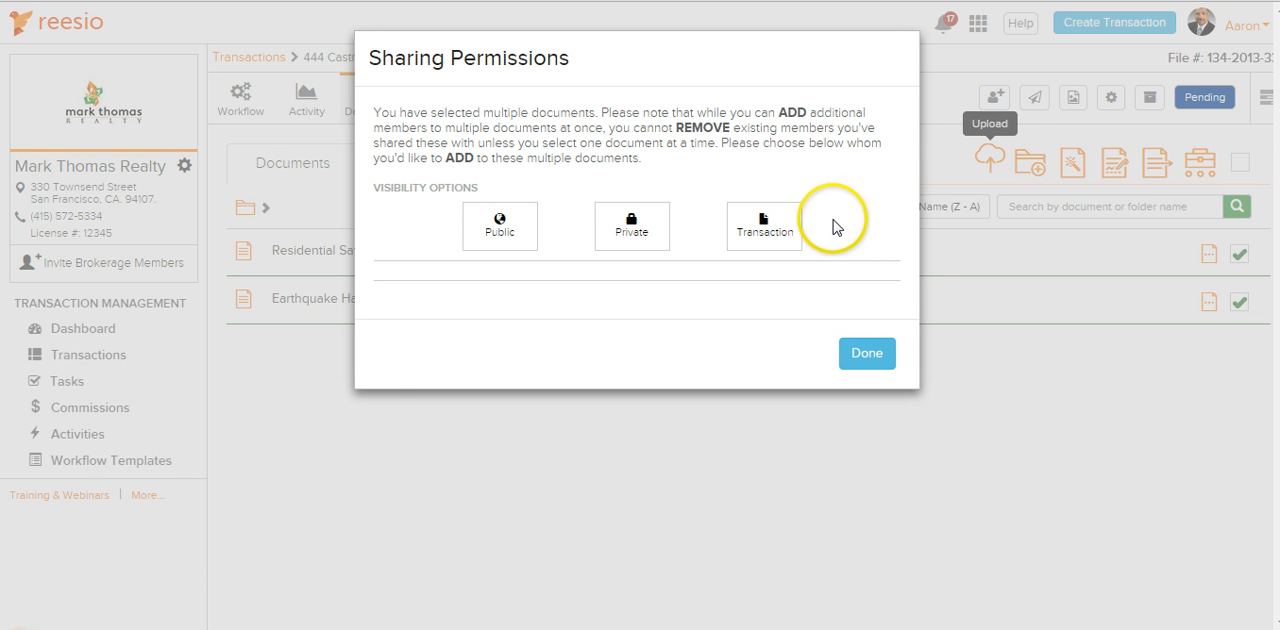
click(784, 232)
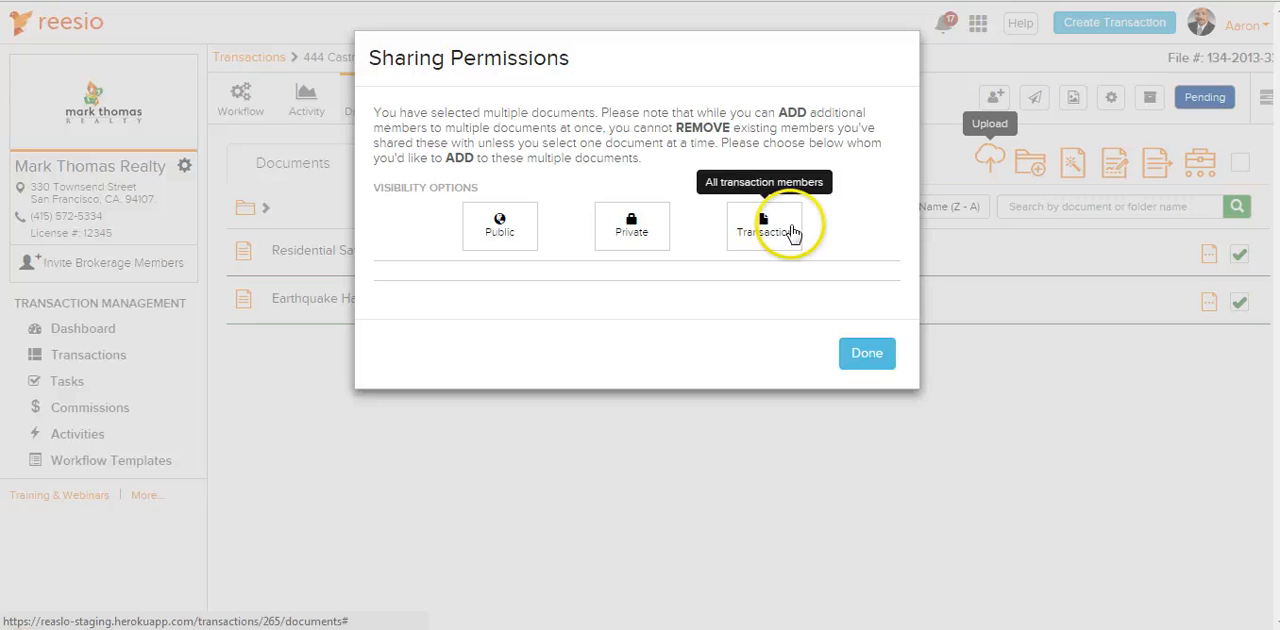
click(645, 240)
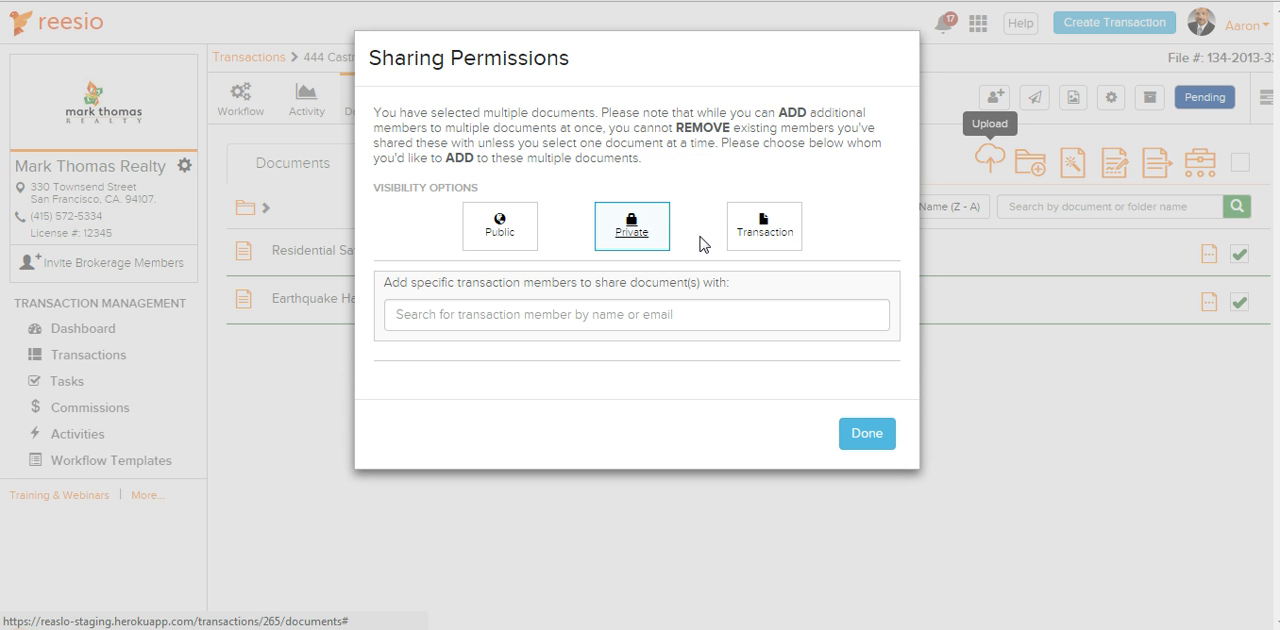
Share both documents with the third and fifth transaction members suggested for the search "a", and save the permissions
click(667, 318)
click(645, 322)
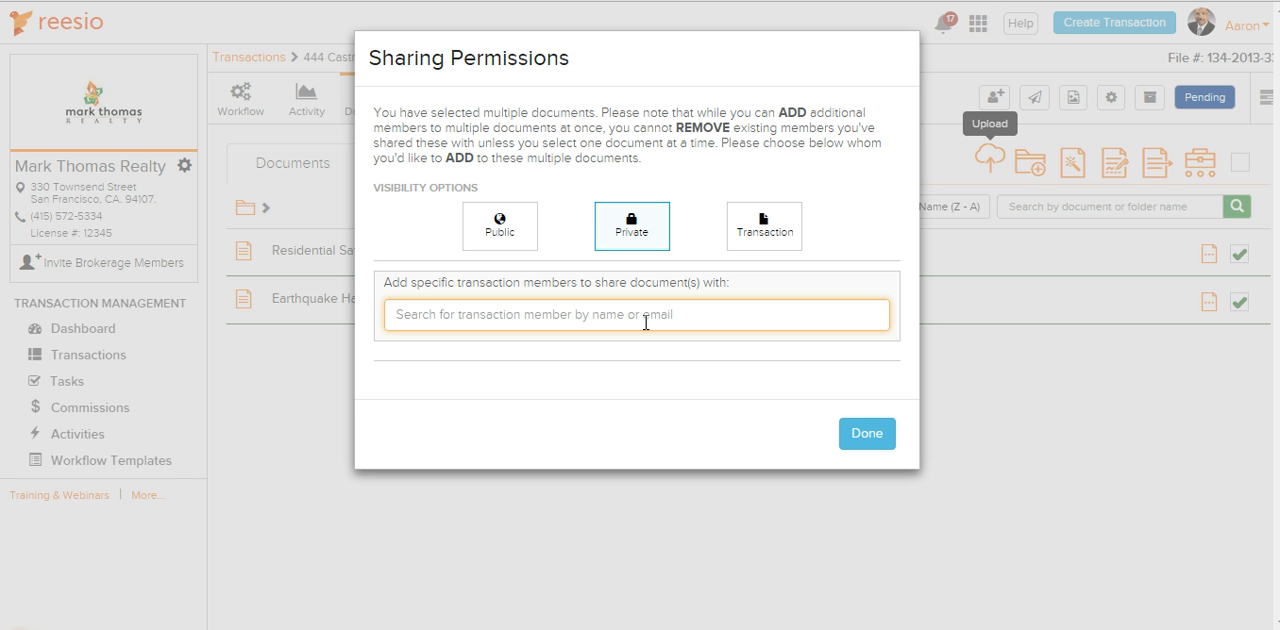
text(a)
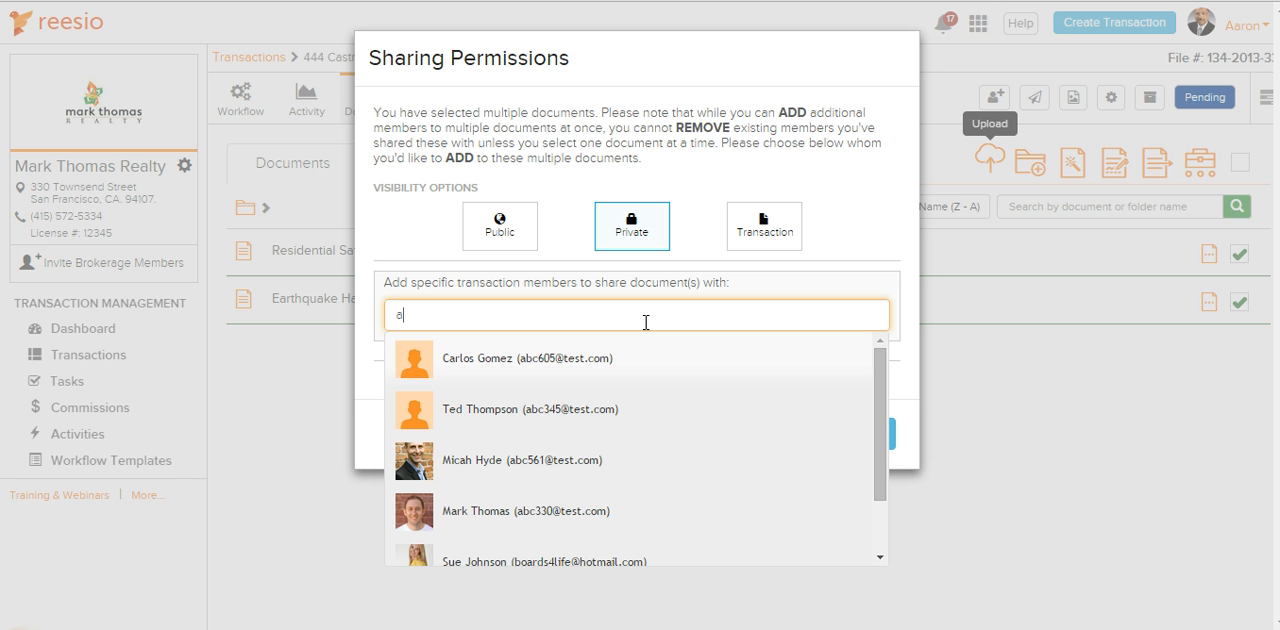
click(572, 462)
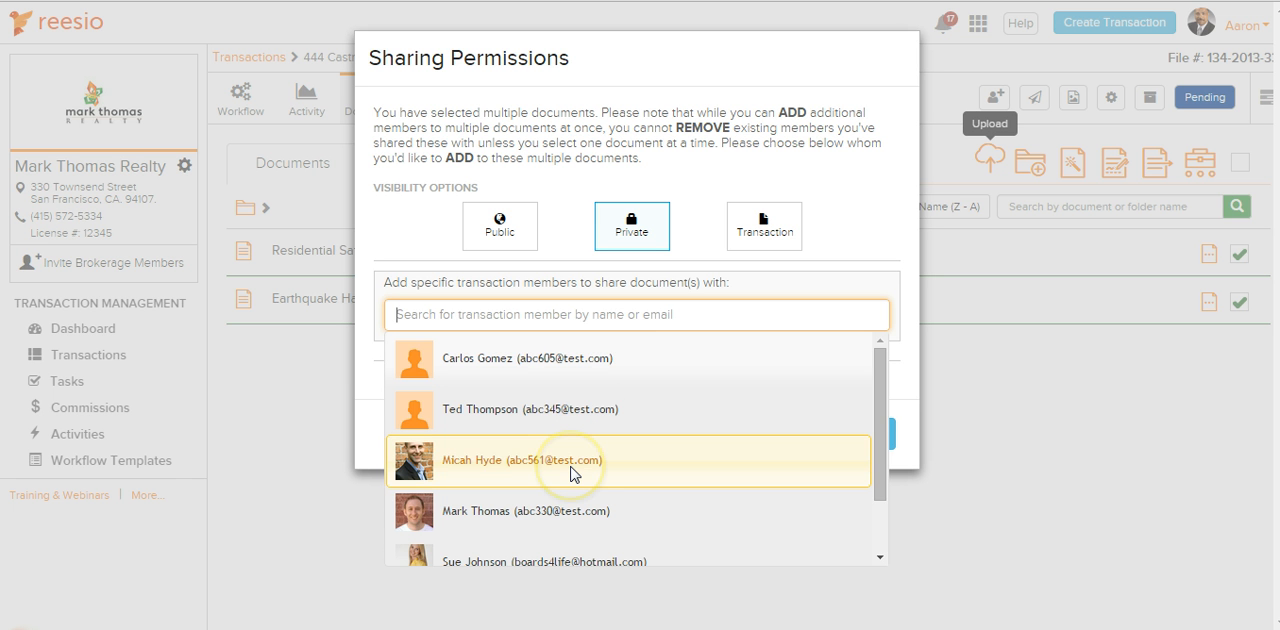
click(663, 320)
text(a)
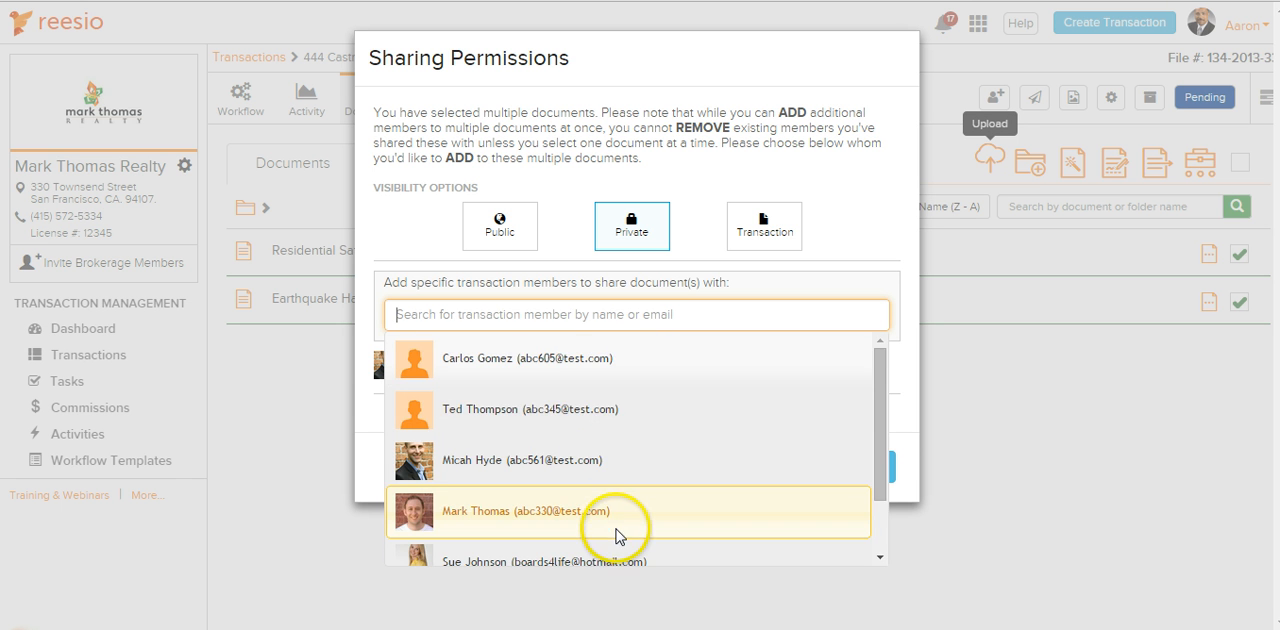
scroll(606, 540, down, 1)
click(616, 547)
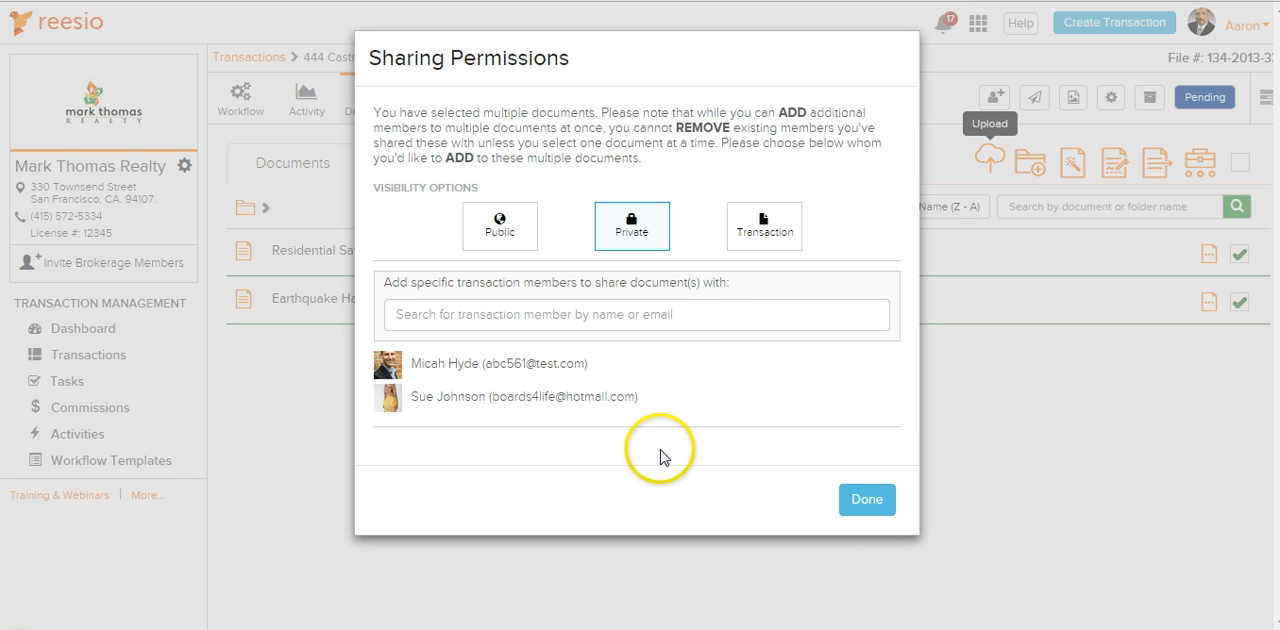
click(858, 501)
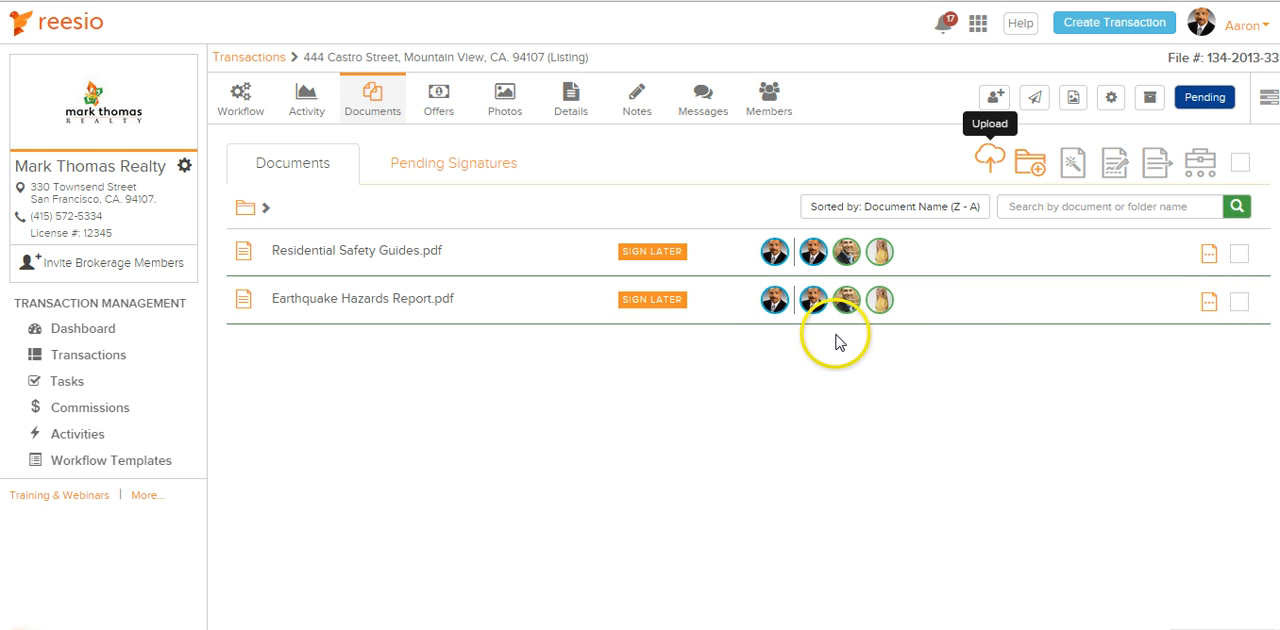
Check the members Residential Safety Guides.pdf is shared with and view the account notifications
mouse_move(851, 257)
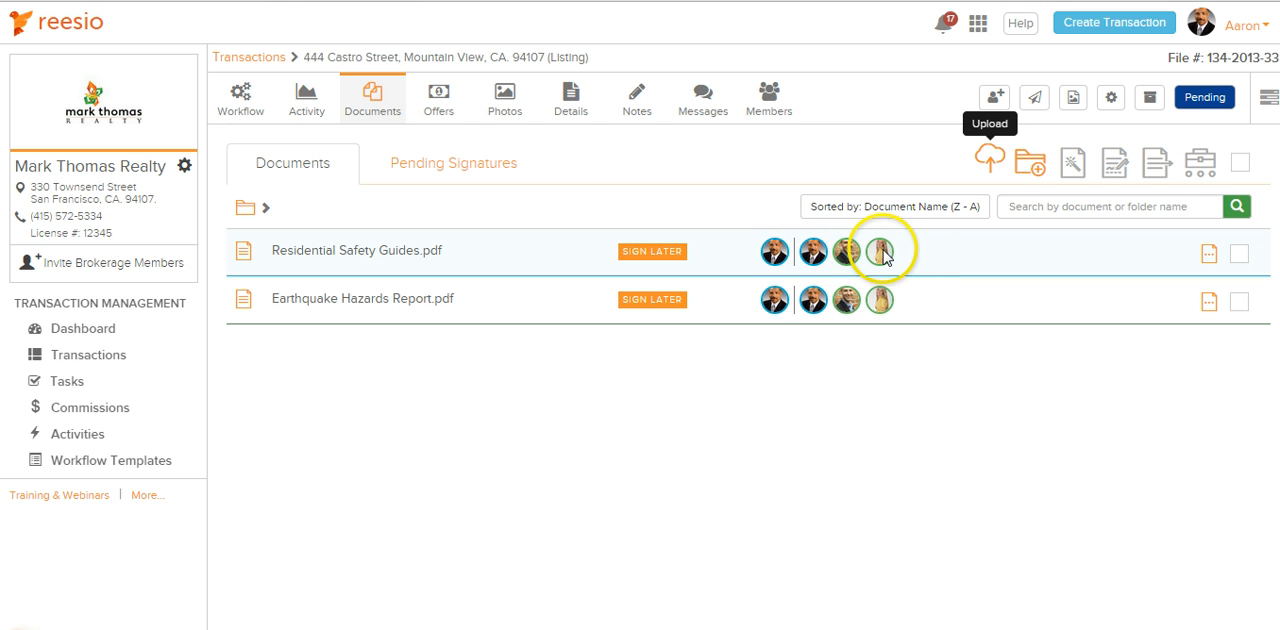
mouse_move(776, 258)
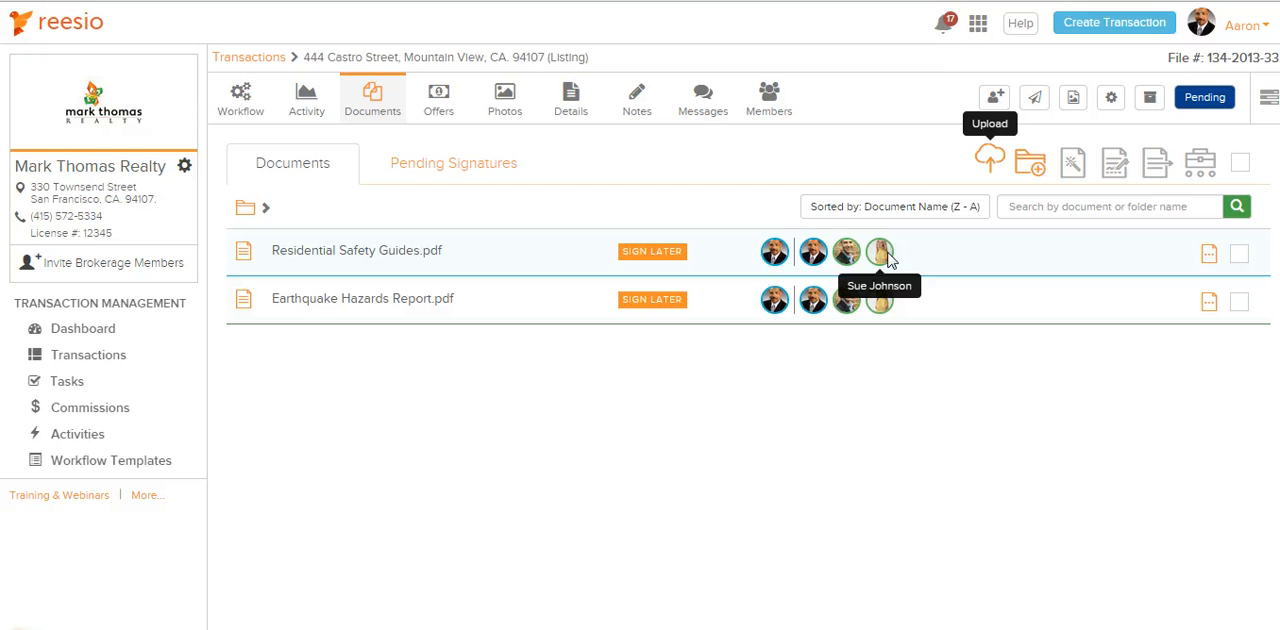
click(943, 26)
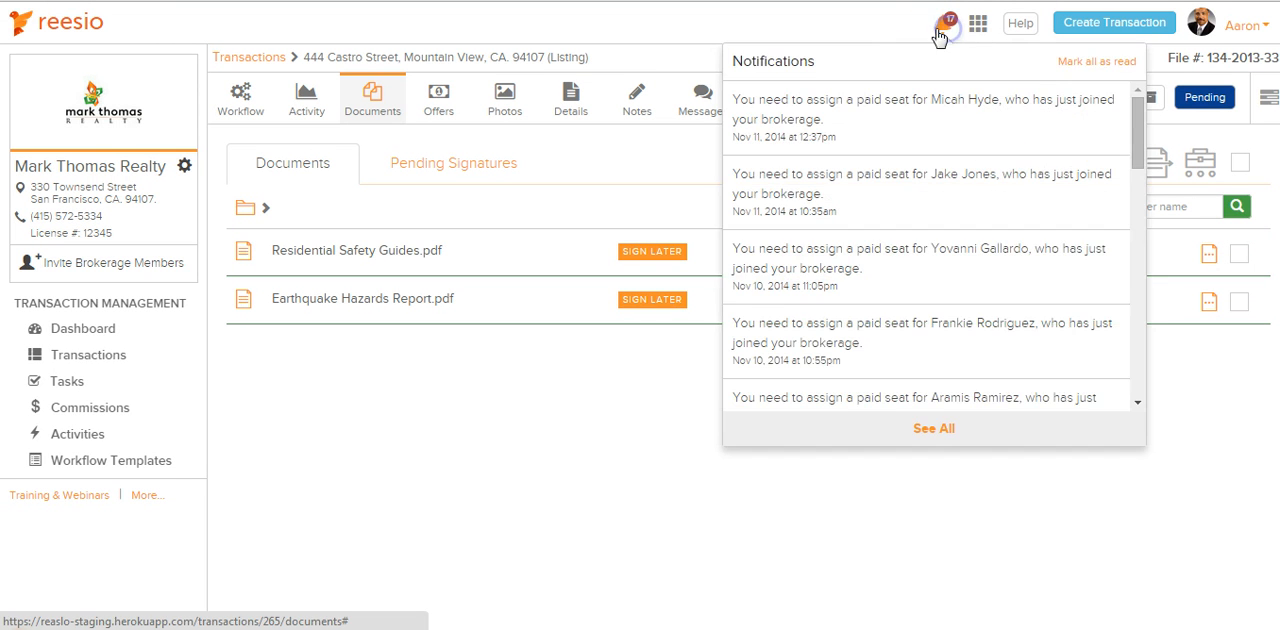
click(886, 36)
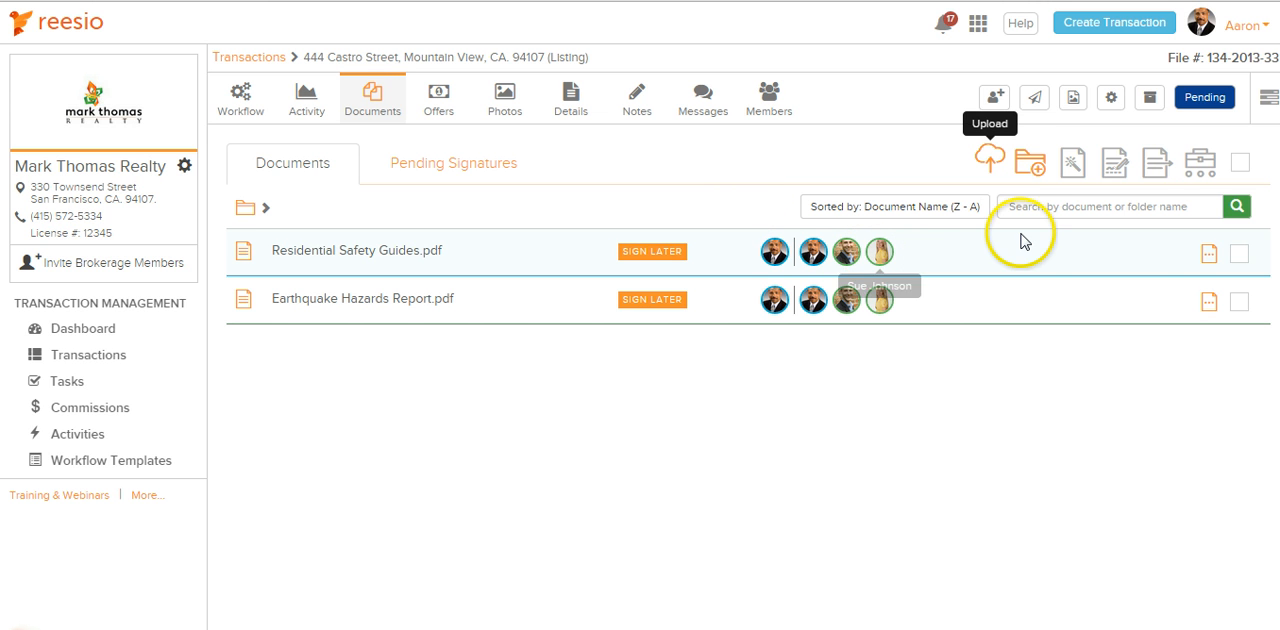
Remove the member listed directly below the owner from Residential Safety Guides.pdf's sharing permissions, and check the last member sharing Earthquake Hazards Report.pdf
click(1239, 258)
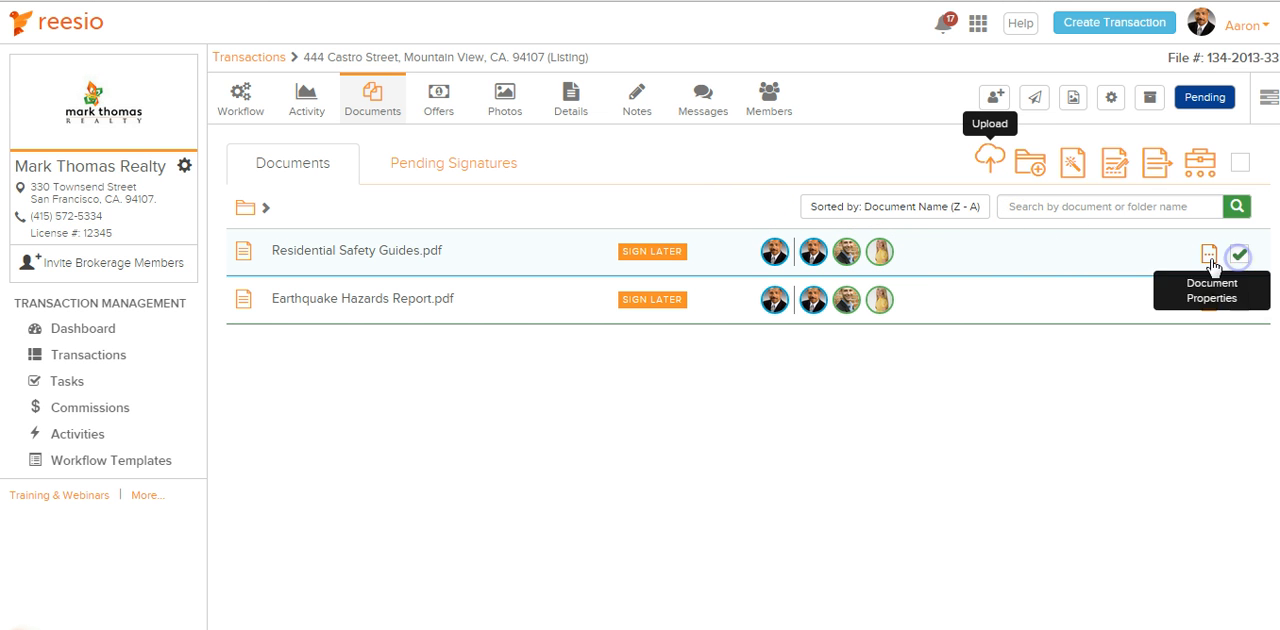
click(1155, 168)
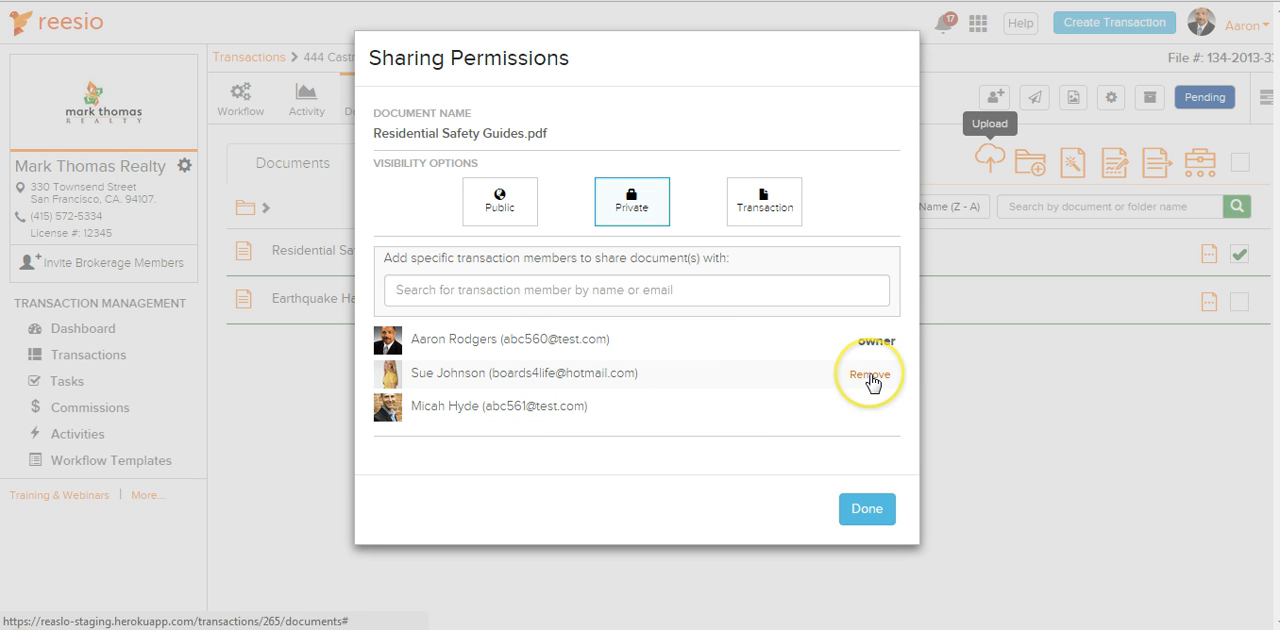
click(870, 378)
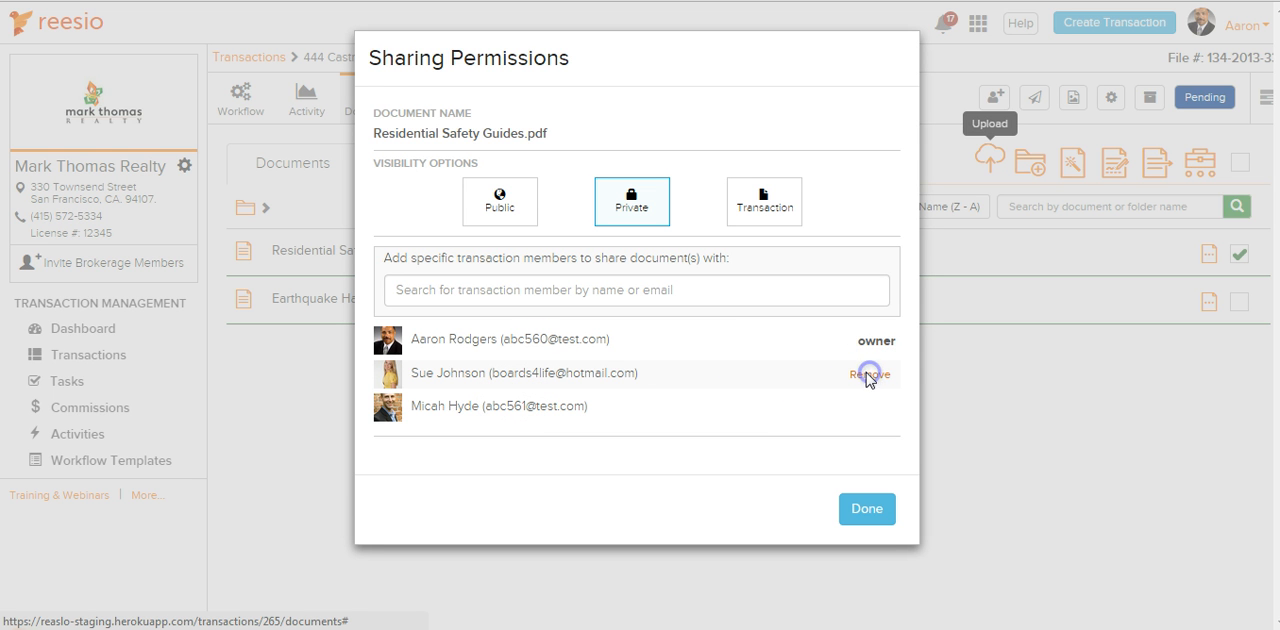
click(800, 352)
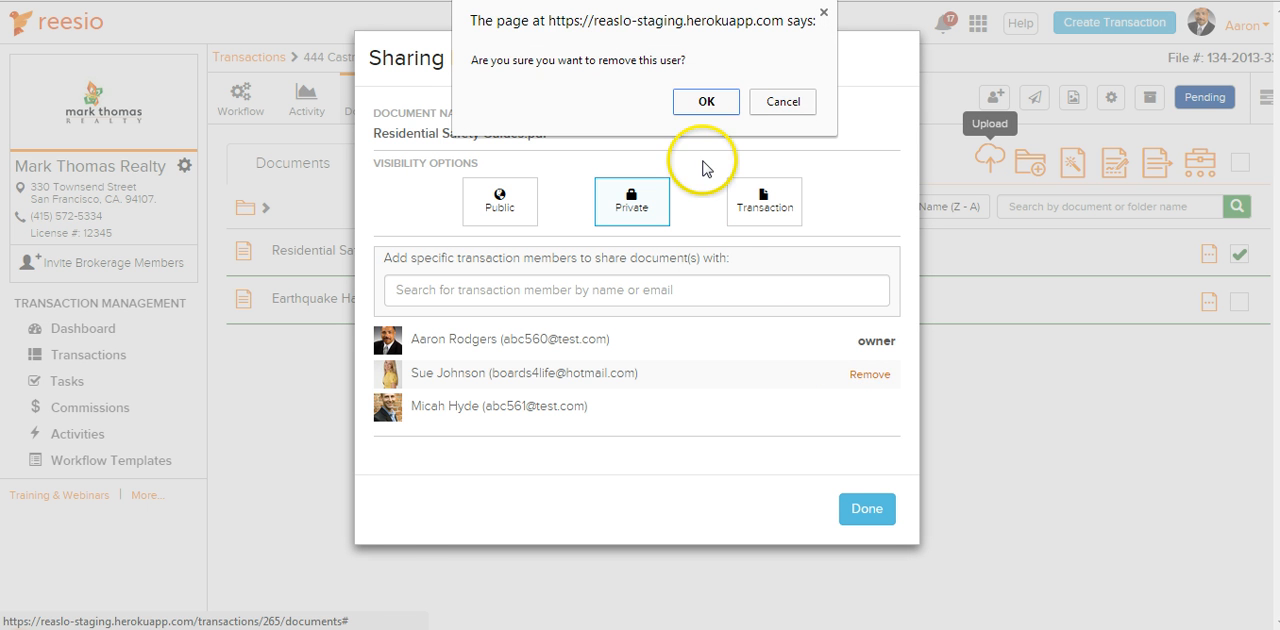
click(694, 98)
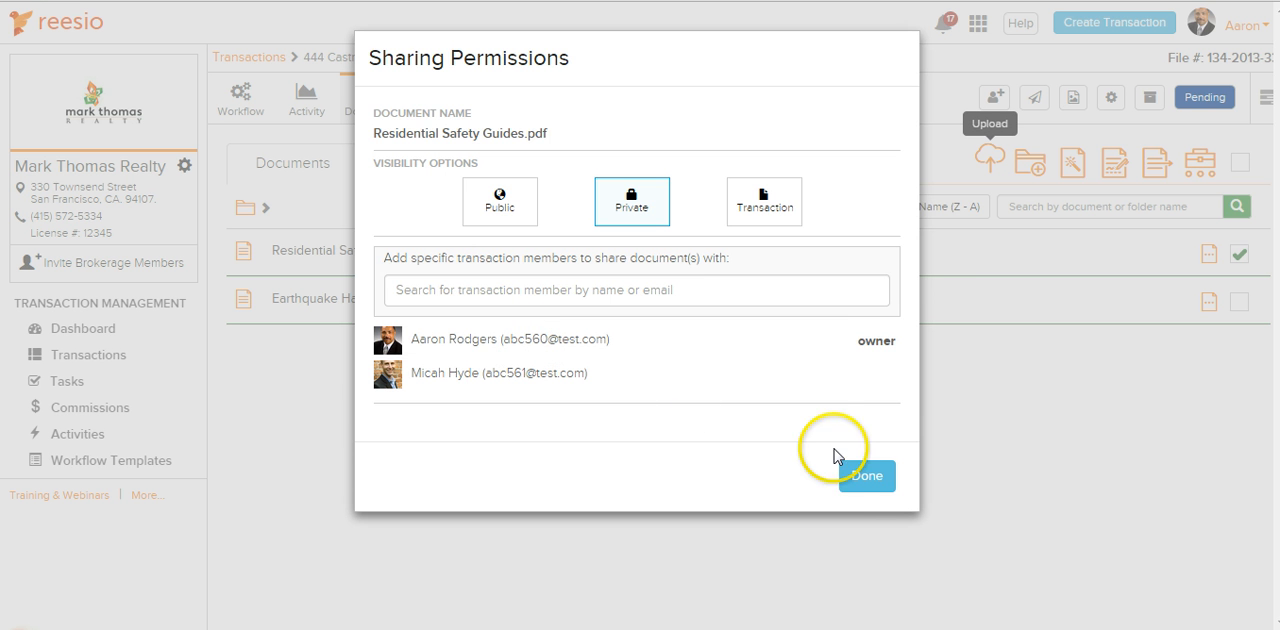
click(866, 476)
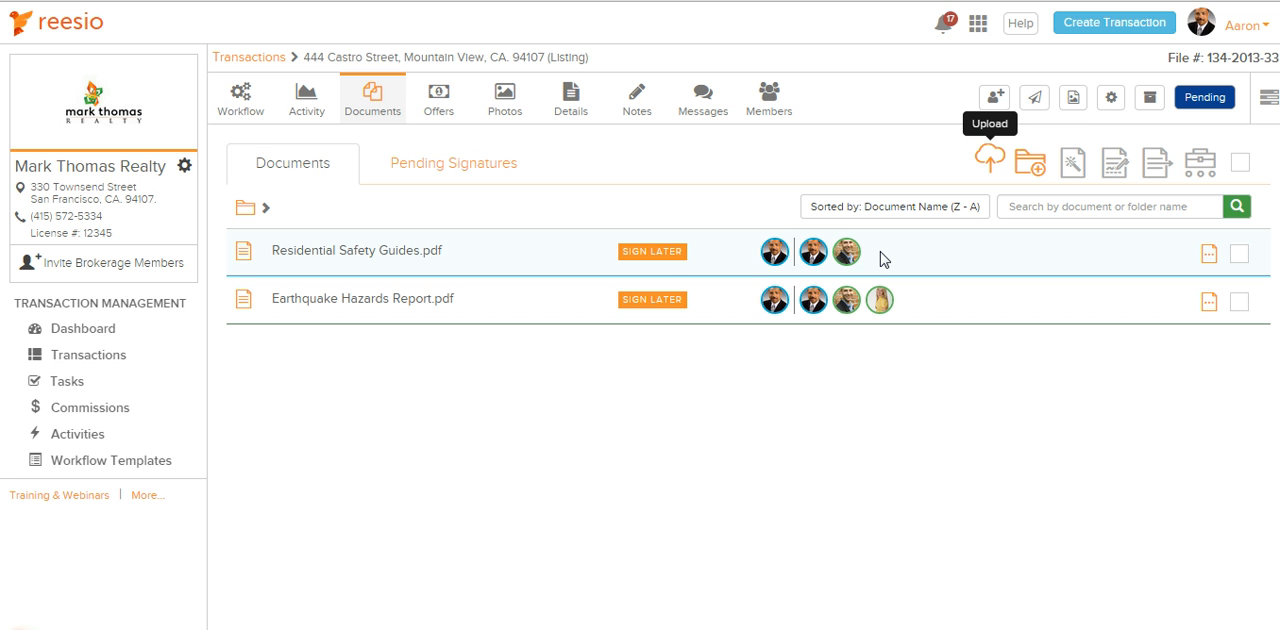
click(879, 300)
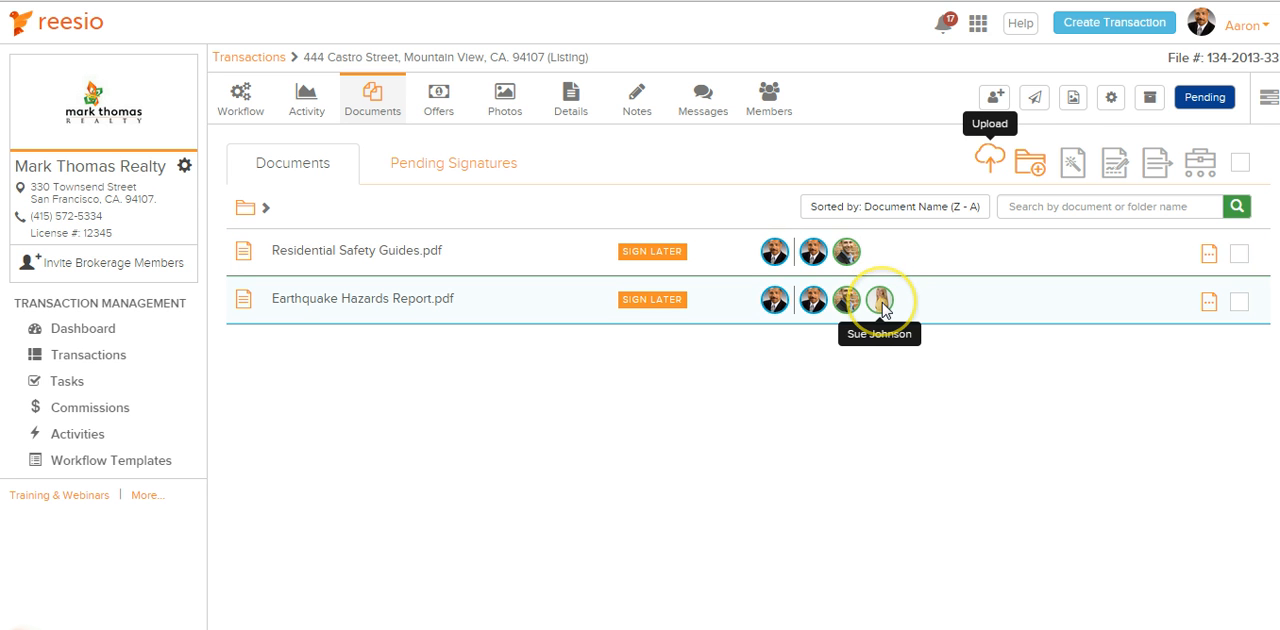
click(883, 311)
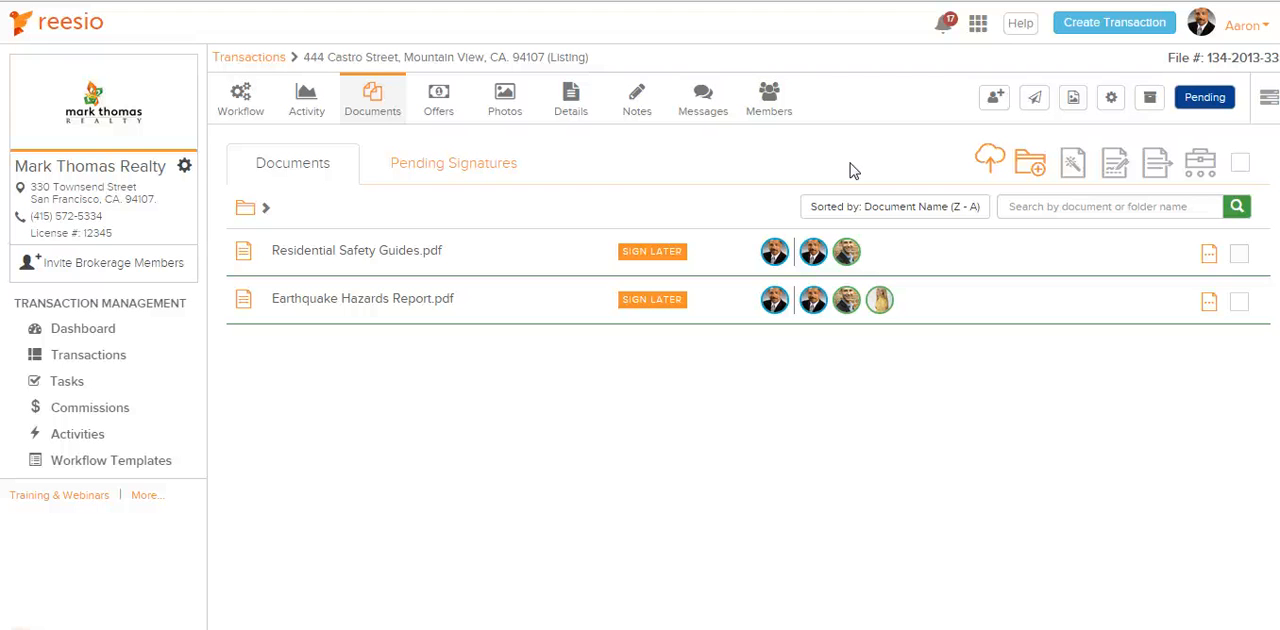
Copy the transaction's dedicated email address for emailing PDF documents into it, and close the Email Documents dialog
click(1034, 101)
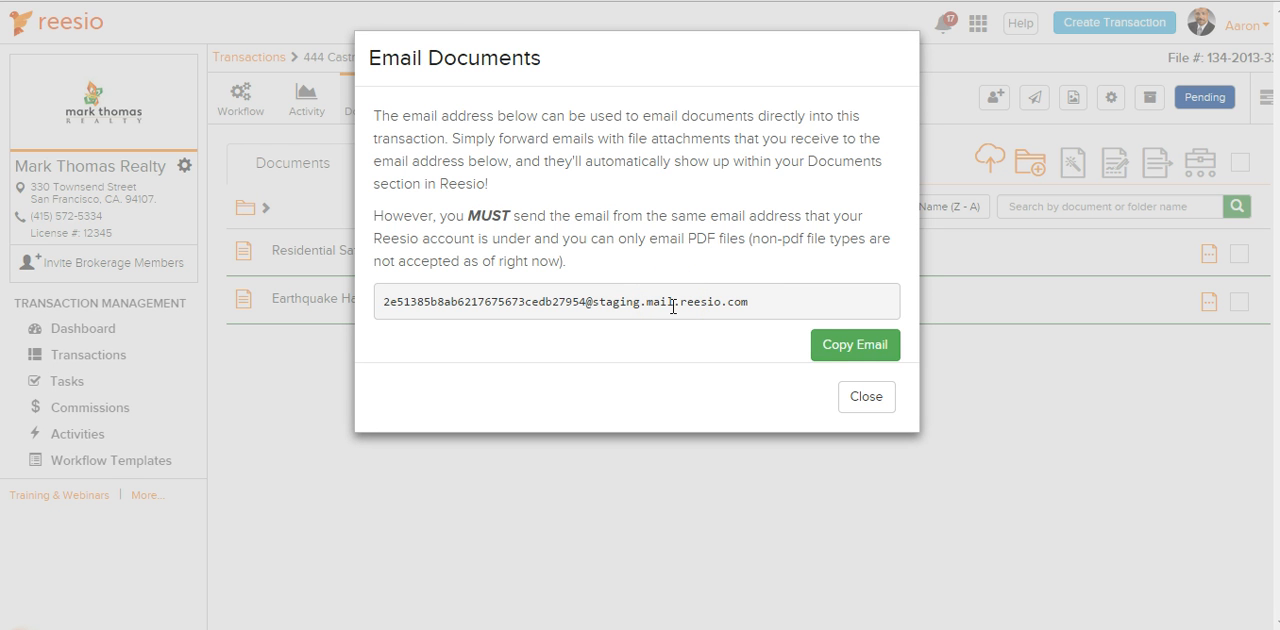
click(857, 345)
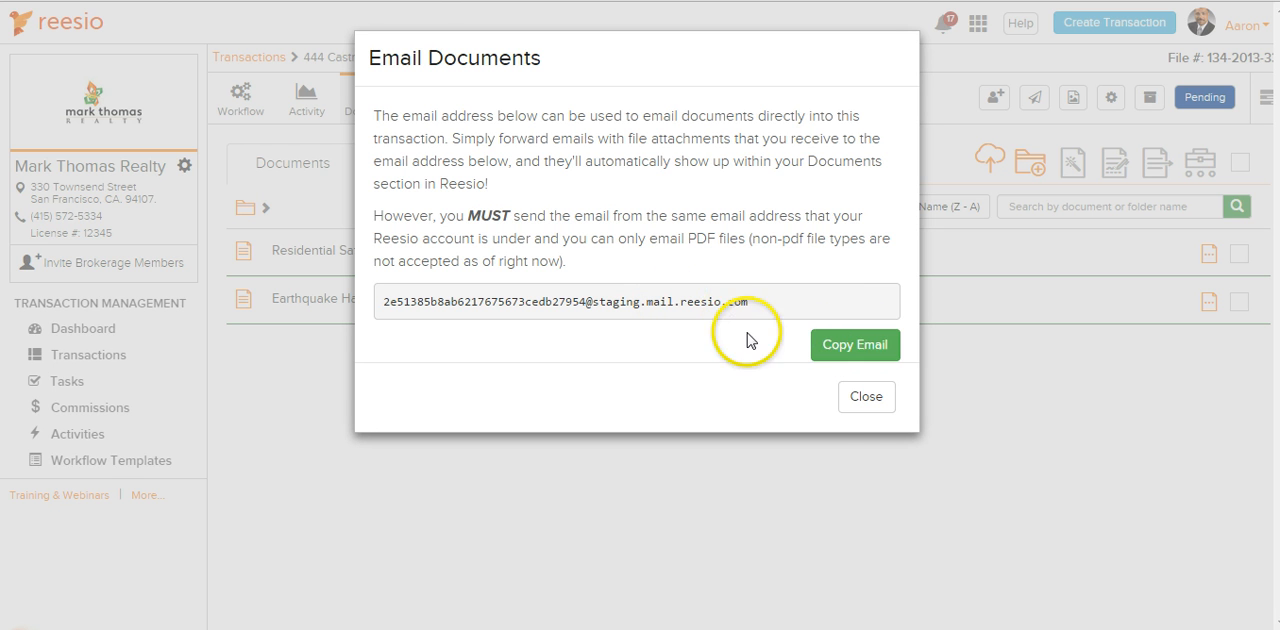
click(866, 396)
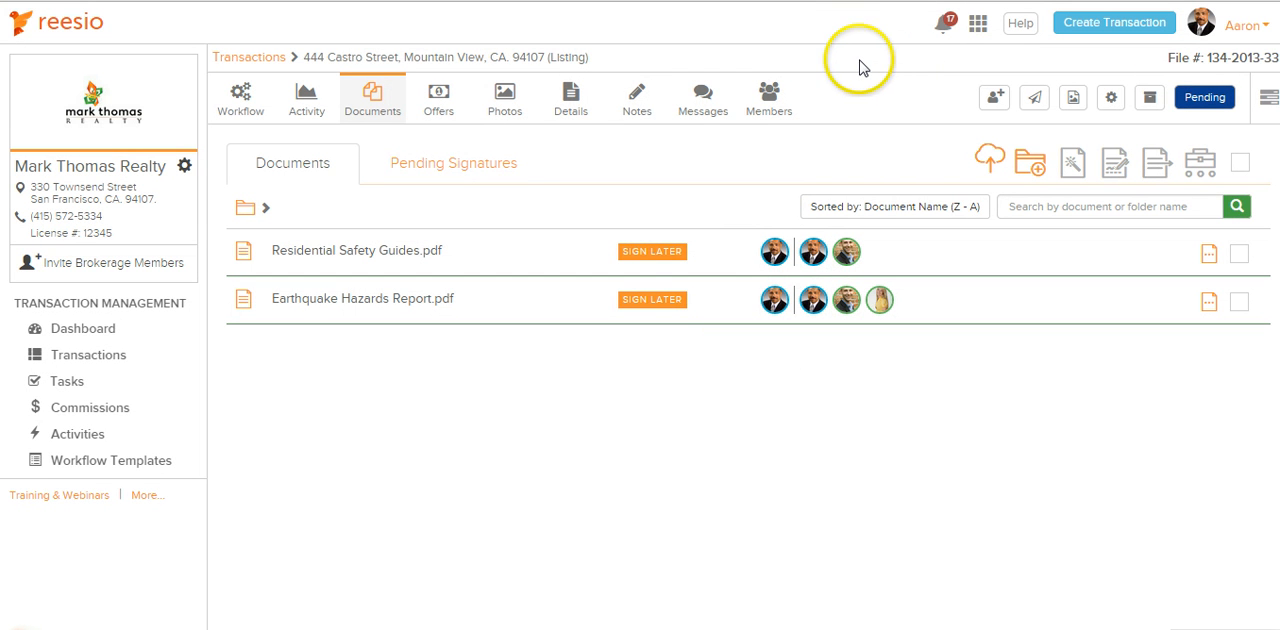